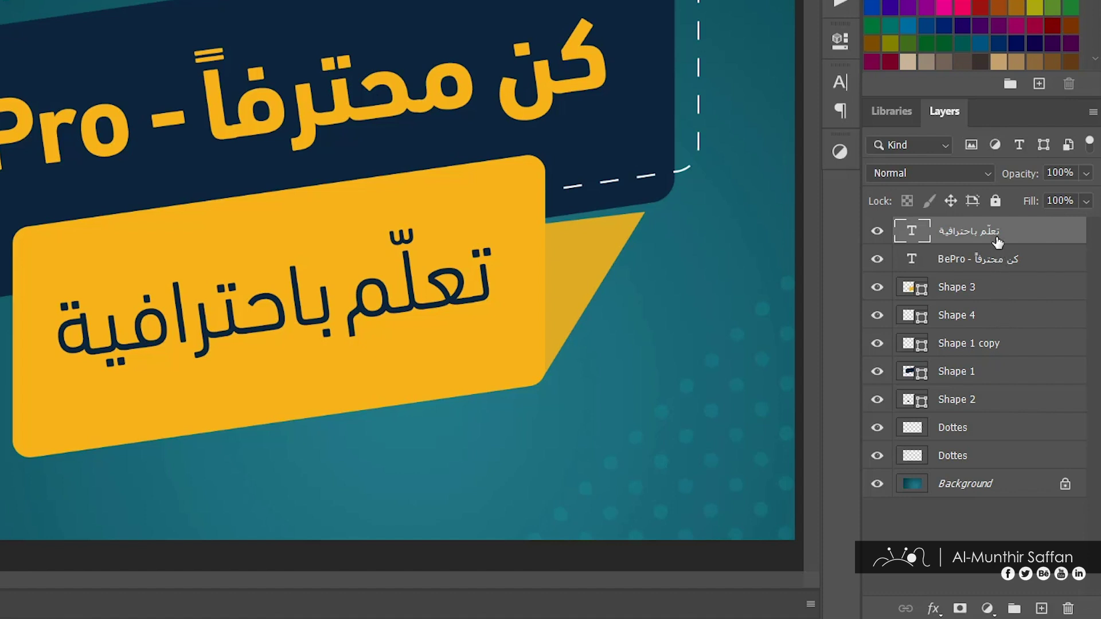
Step: Select the BePro headline text layer and show its layer effects list
left_click(1019, 259)
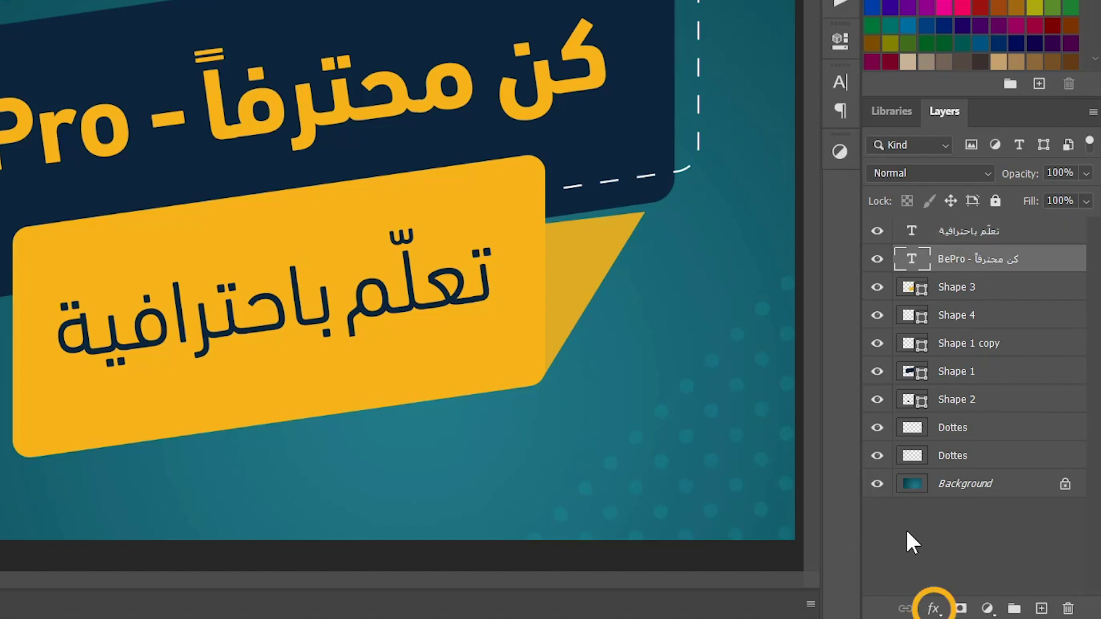
left_click(933, 608)
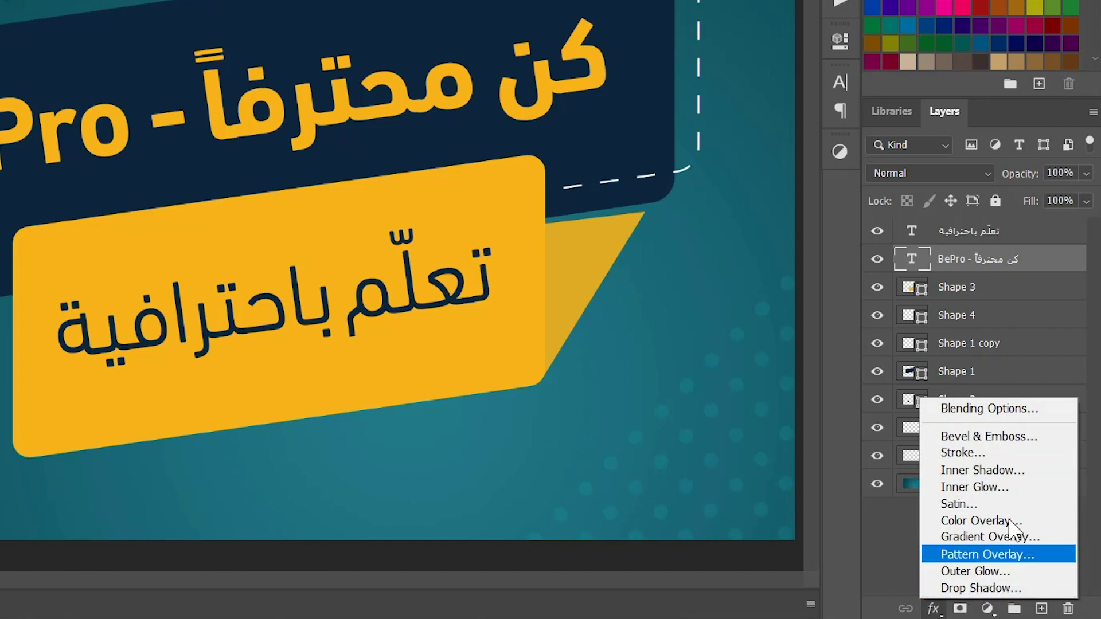
Step: Add an Inner Bevel to the BePro headline with 178% depth, 7 px size and 6 px soften
left_click(1030, 436)
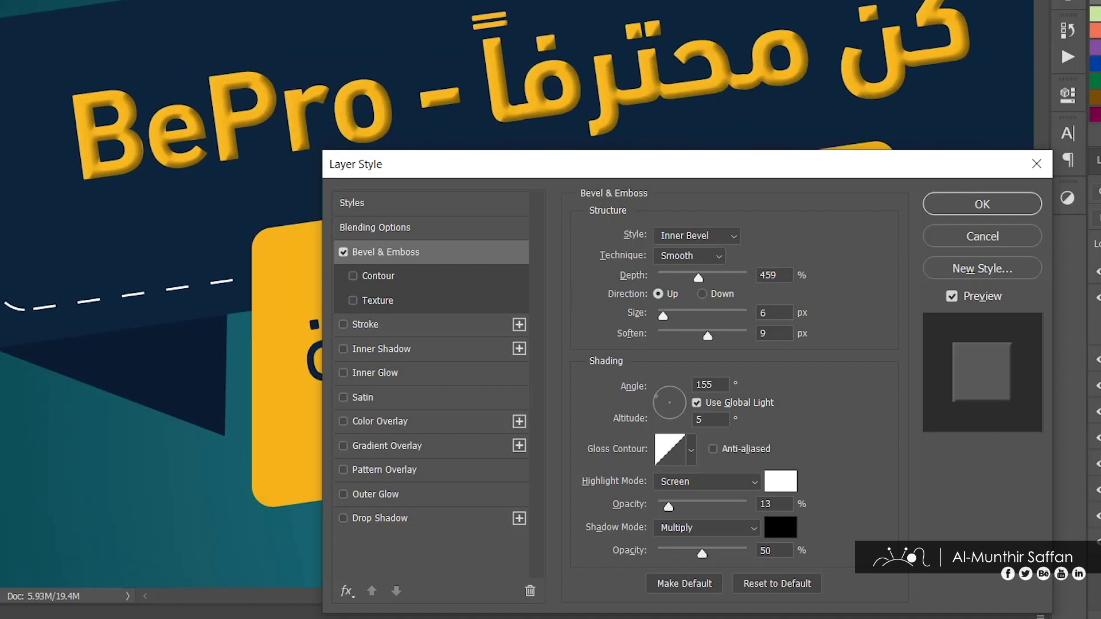
left_click_drag(495, 57, 478, 42)
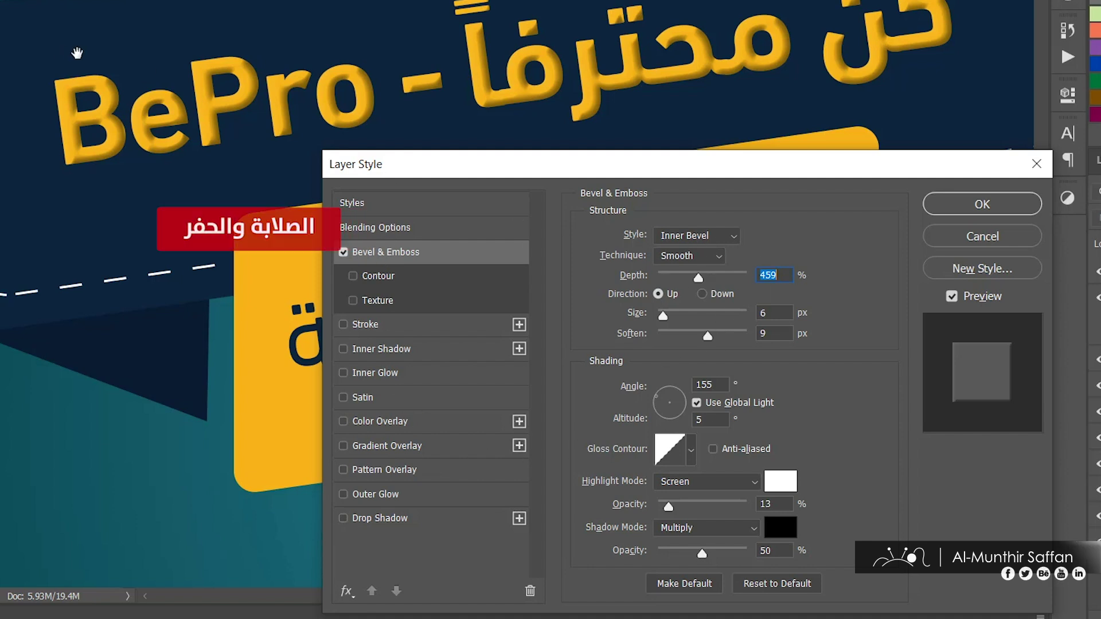
scroll(195, 138, "up", 2)
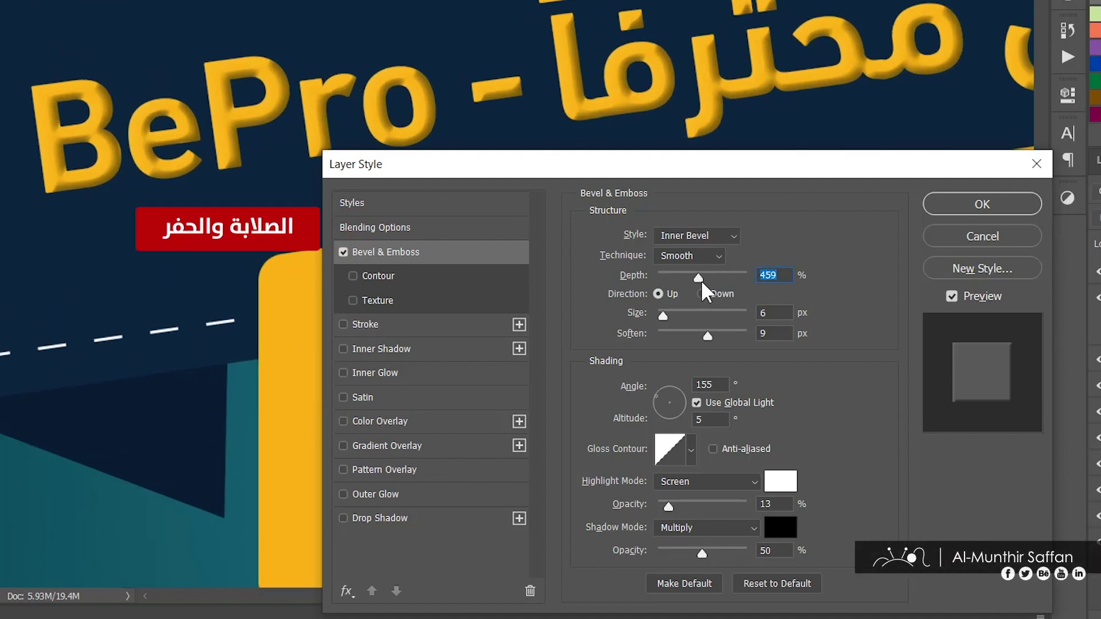
mouse_move(700, 280)
left_mouse_down()
mouse_move(662, 284)
mouse_move(686, 297)
mouse_move(664, 312)
mouse_move(692, 336)
left_mouse_up()
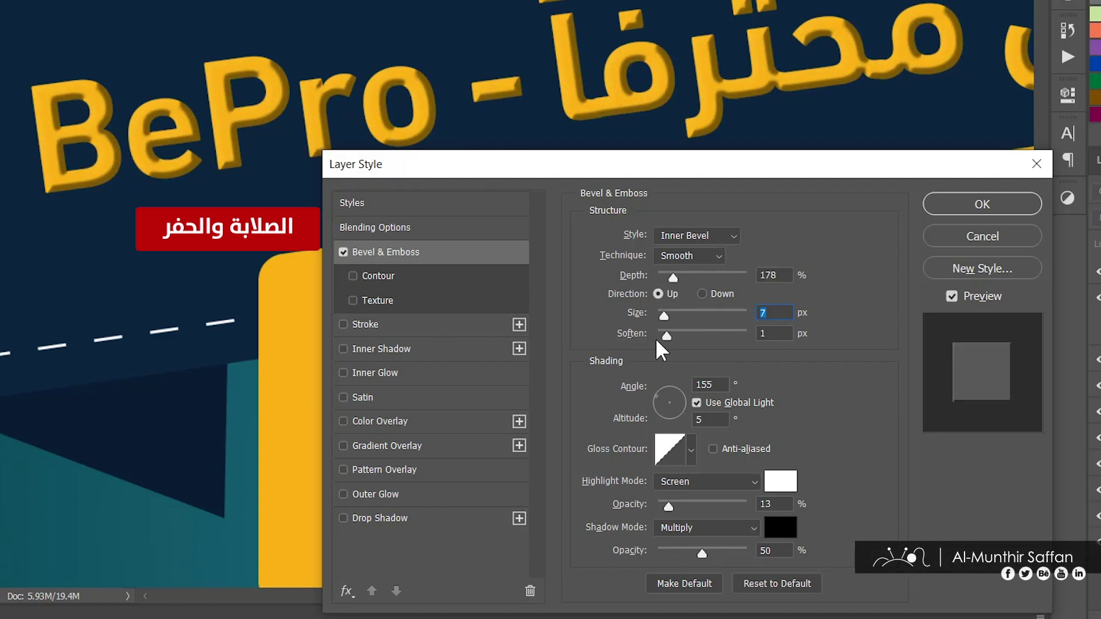
Step: Try Outer Bevel, Emboss and Pillow Emboss styles, with 16 px size and flipped direction
left_click(685, 235)
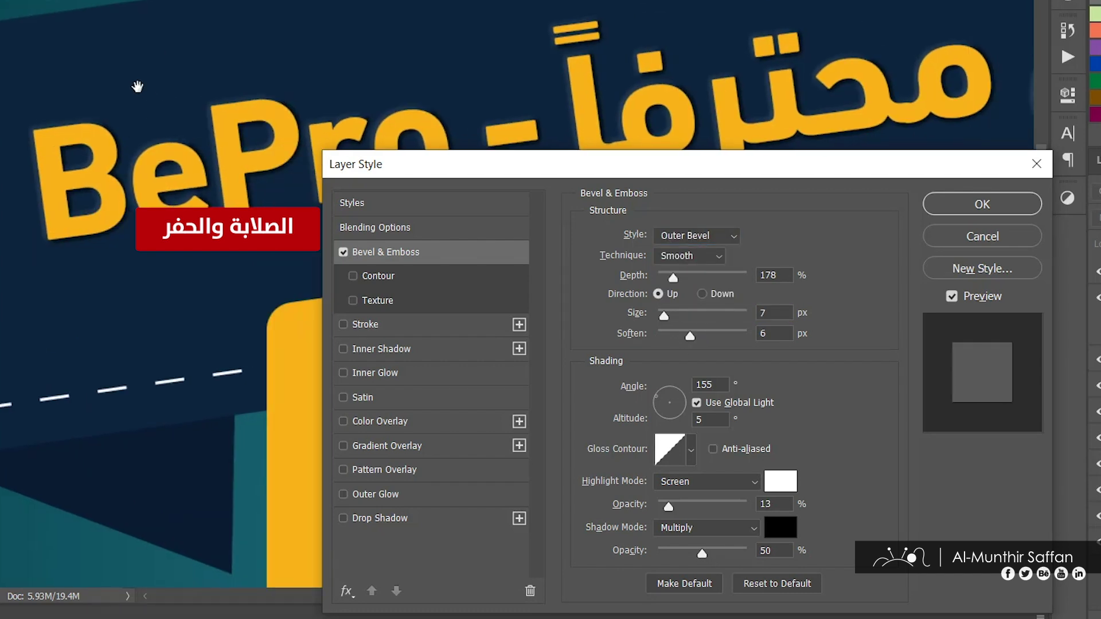
left_click(696, 235)
left_click(697, 273)
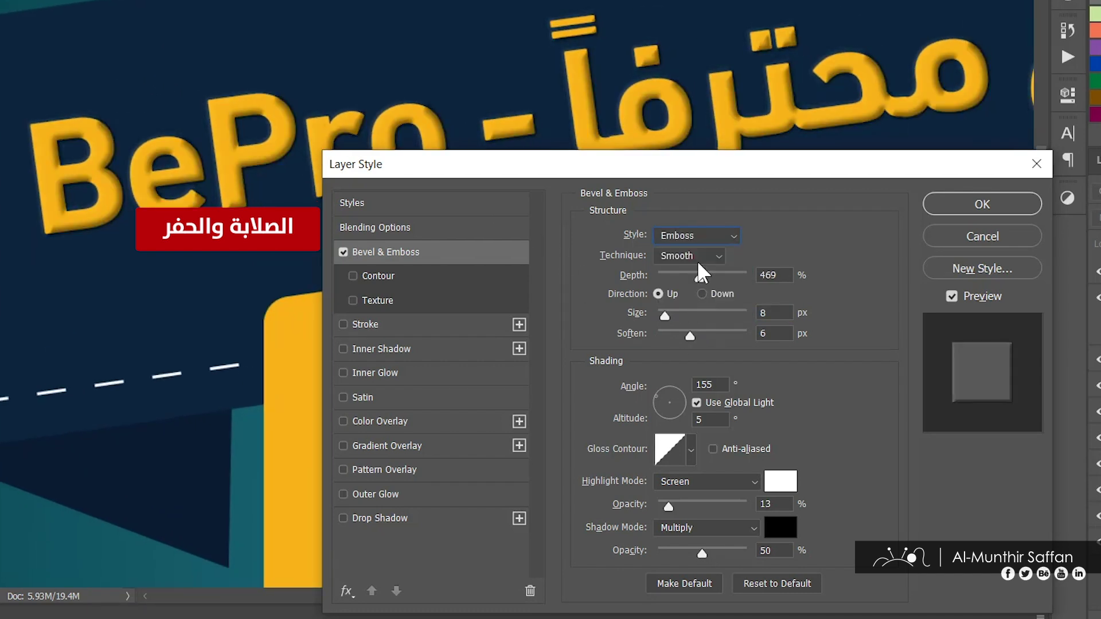
left_click(702, 236)
left_click(687, 291)
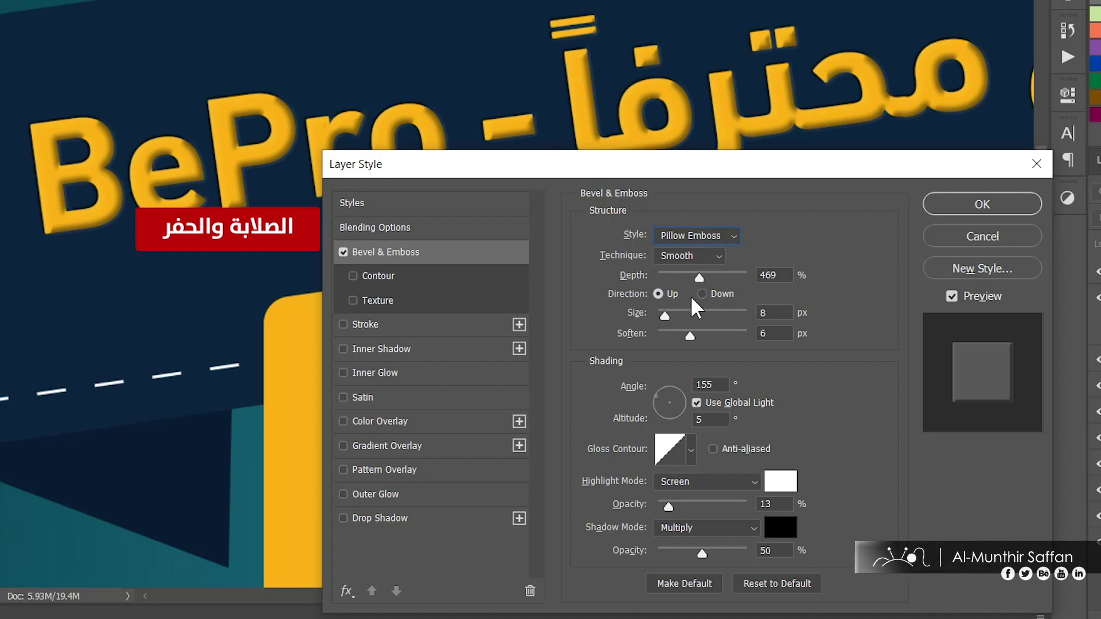
left_click_drag(664, 315, 702, 337)
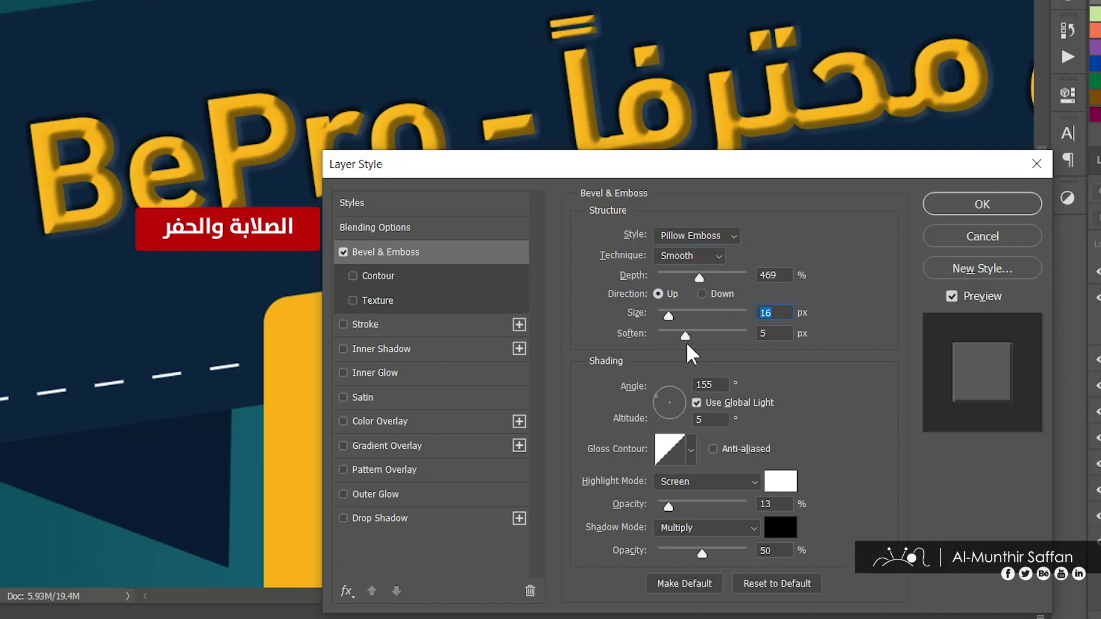
left_click(702, 293)
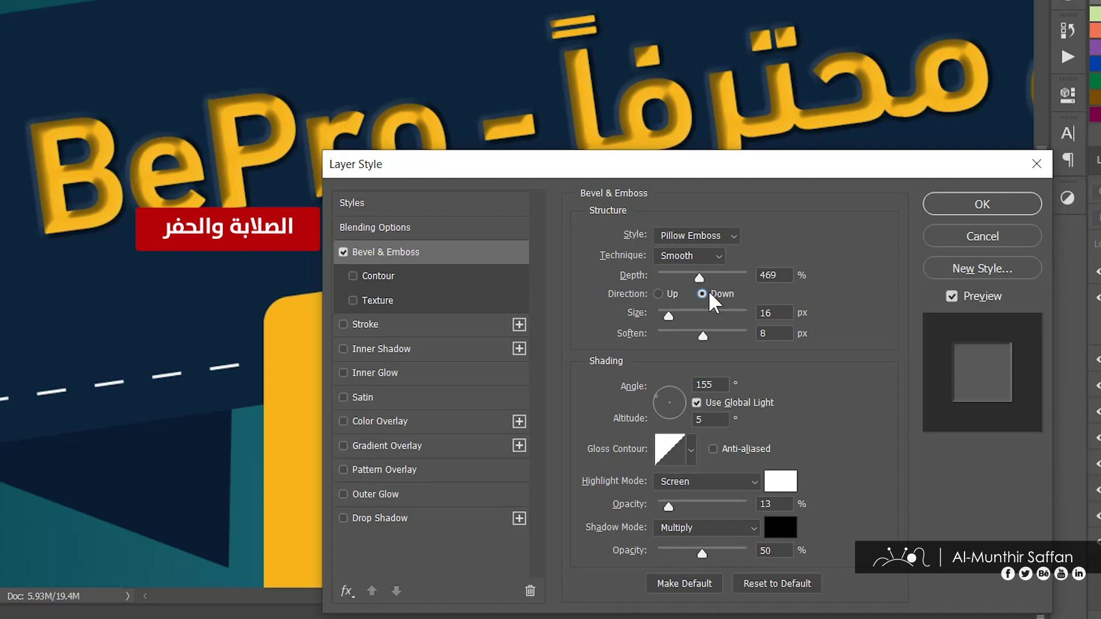
left_click(659, 293)
left_click(705, 241)
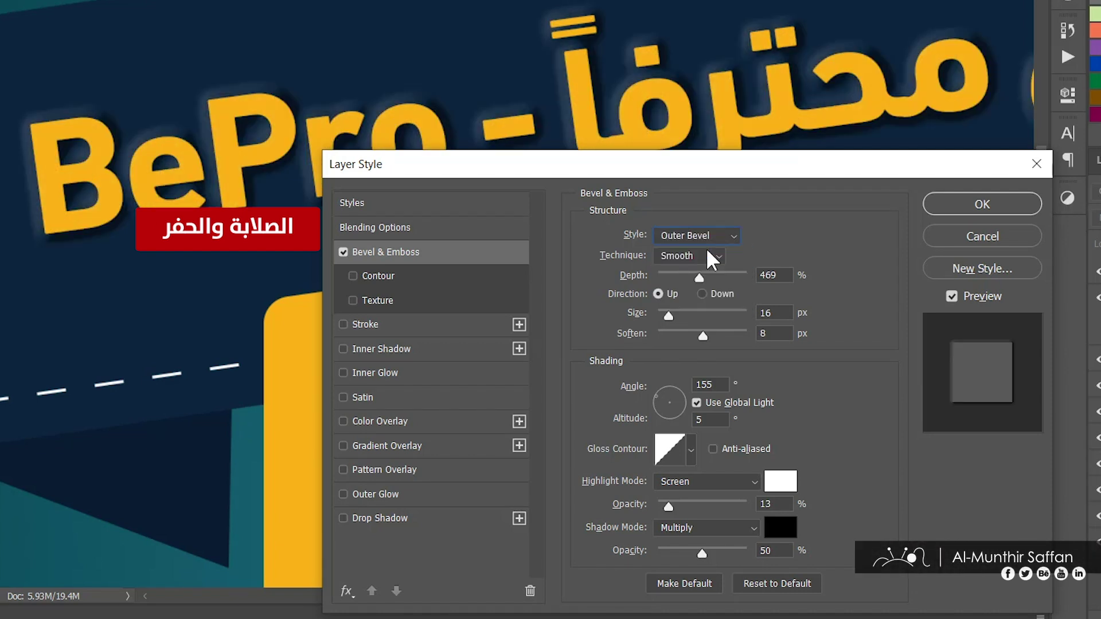
Step: Preview the bevel's Contour and Texture options, then switch Bevel & Emboss off
left_click(376, 277)
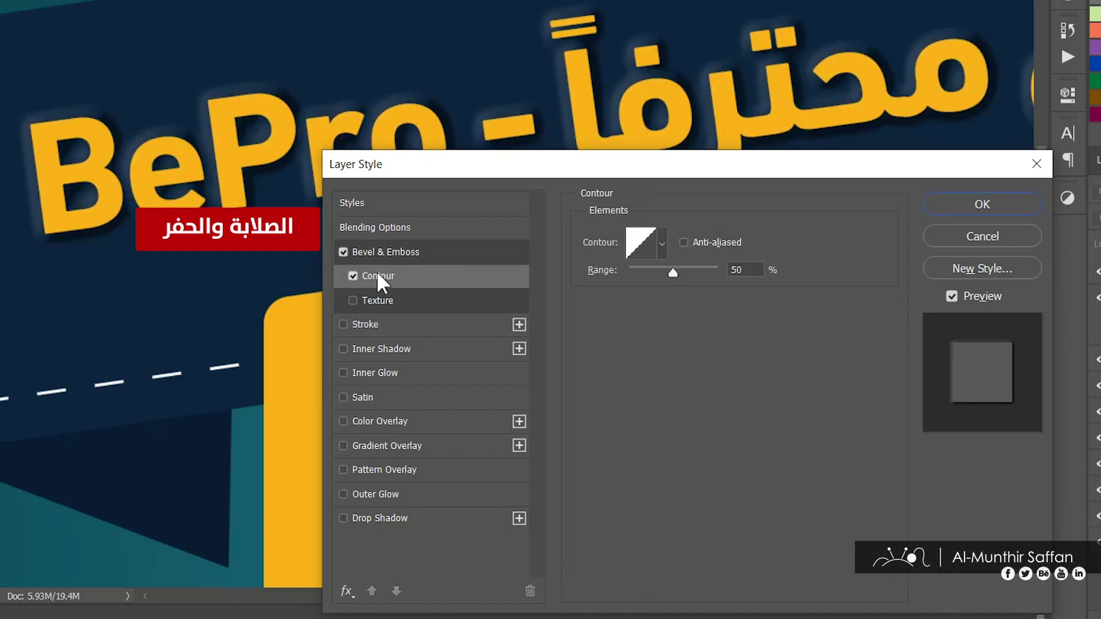
left_click(377, 291)
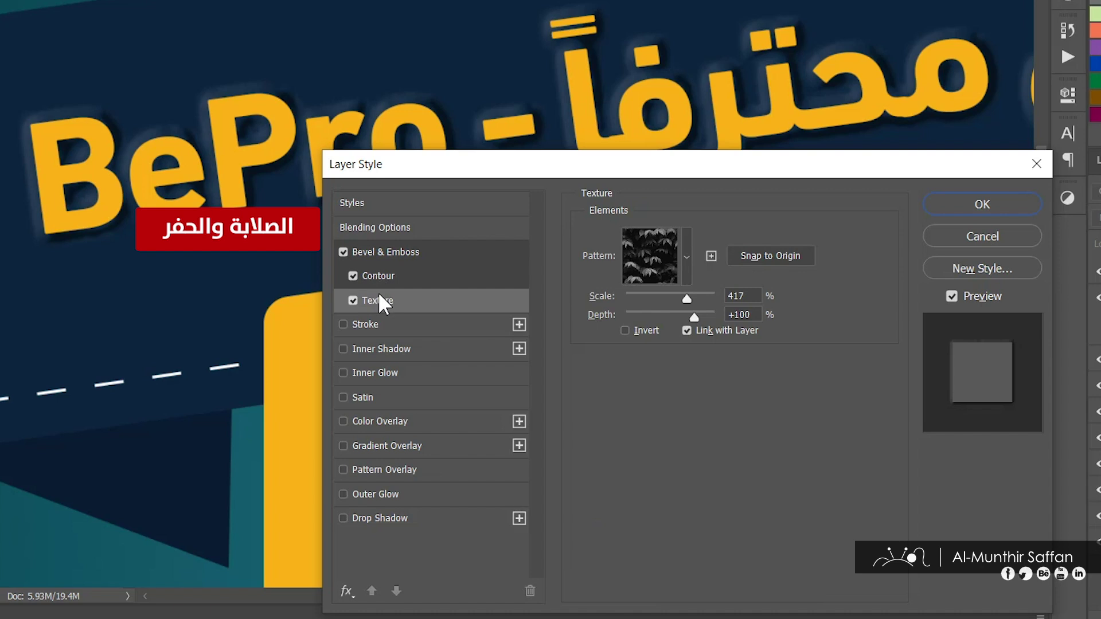
left_click(387, 279)
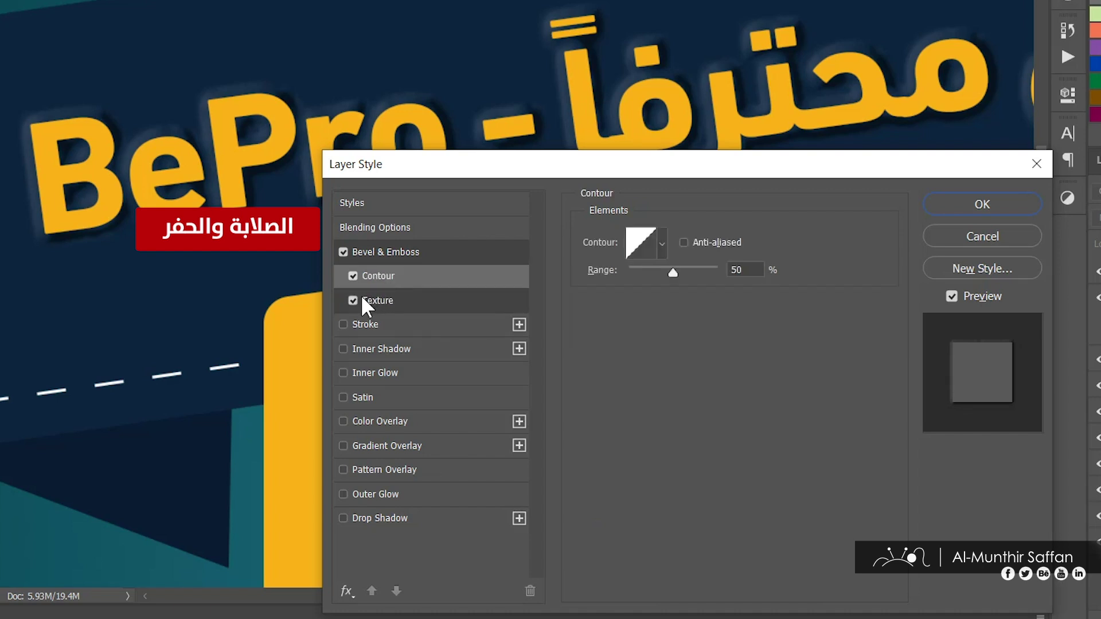
left_click(342, 253)
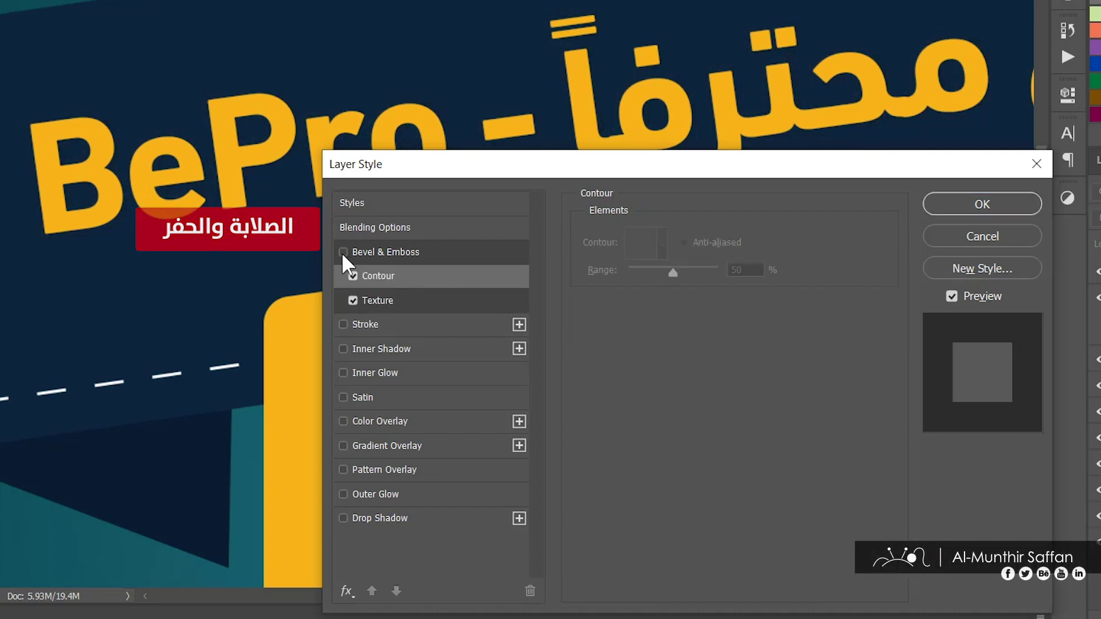
Step: Add a 5 px Stroke around the headline, positioned outside the letters
left_click(387, 325)
mouse_move(654, 237)
left_mouse_down()
mouse_move(737, 237)
mouse_move(654, 237)
left_mouse_up()
left_click(688, 256)
left_click(674, 278)
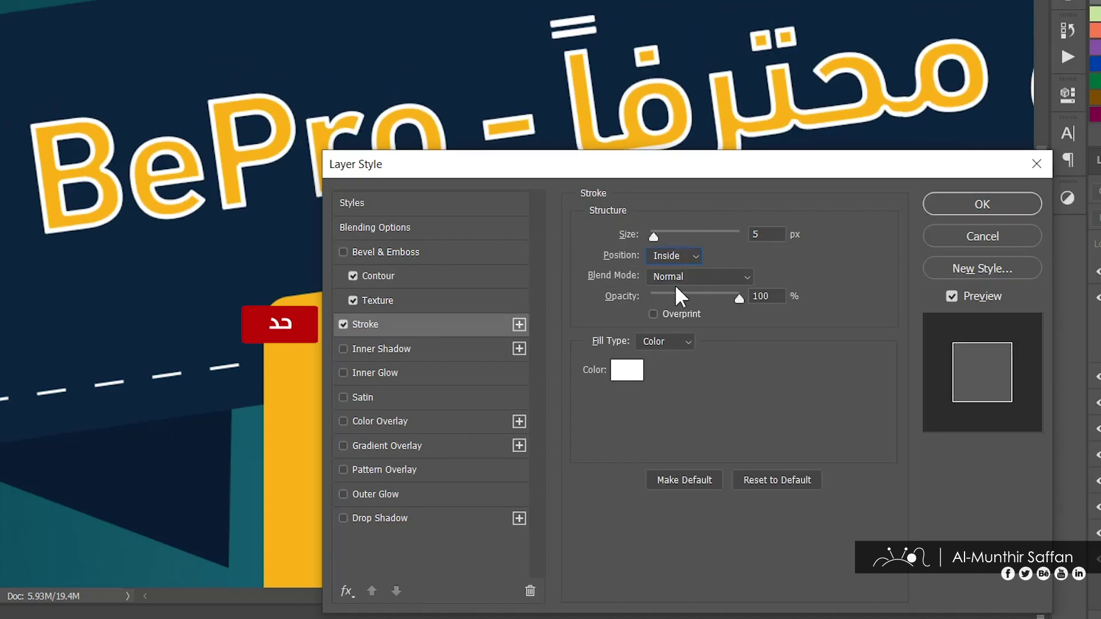
left_click(673, 256)
Step: Colour the stroke teal, then disable the stroke and enable Inner Shadow
left_click(626, 370)
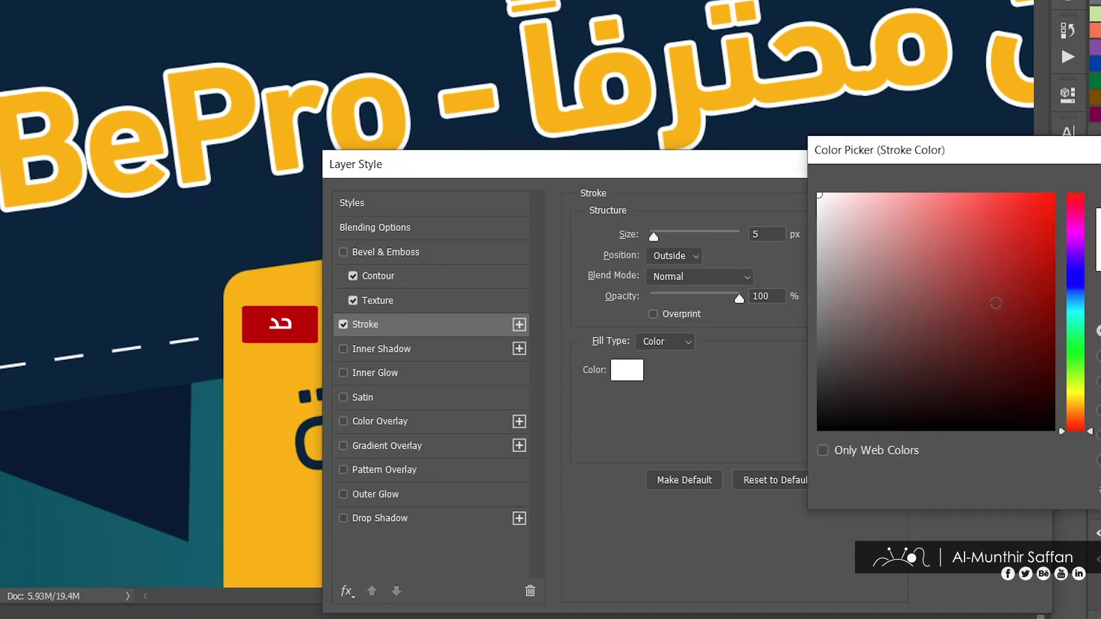
left_click(956, 199)
left_click(1071, 307)
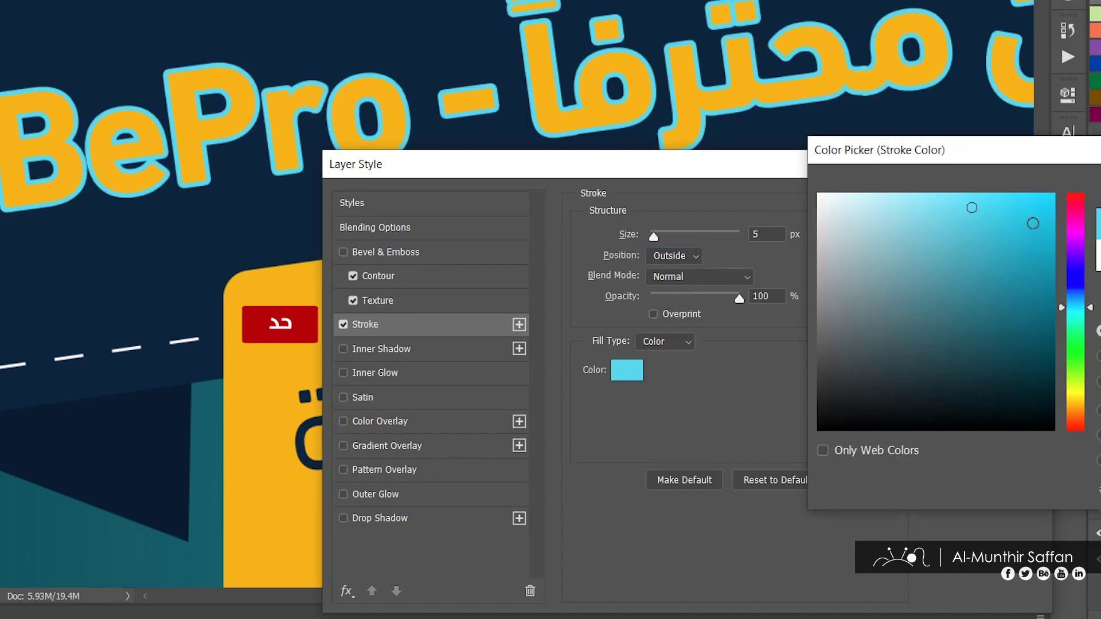
left_click_drag(950, 295, 997, 344)
key("Return")
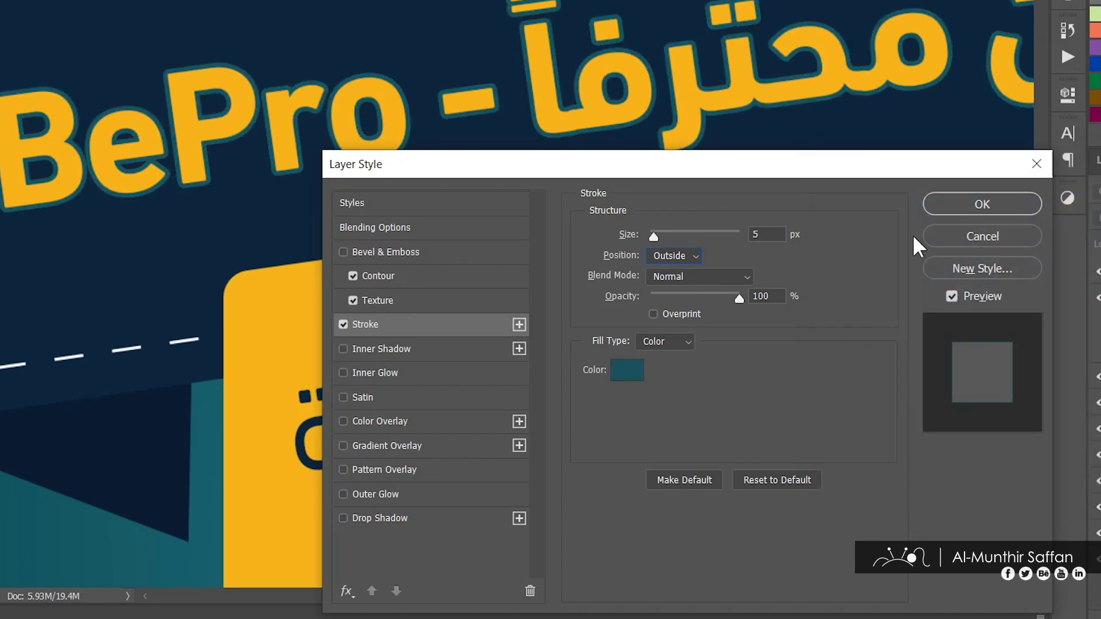
left_click(343, 324)
left_click(378, 349)
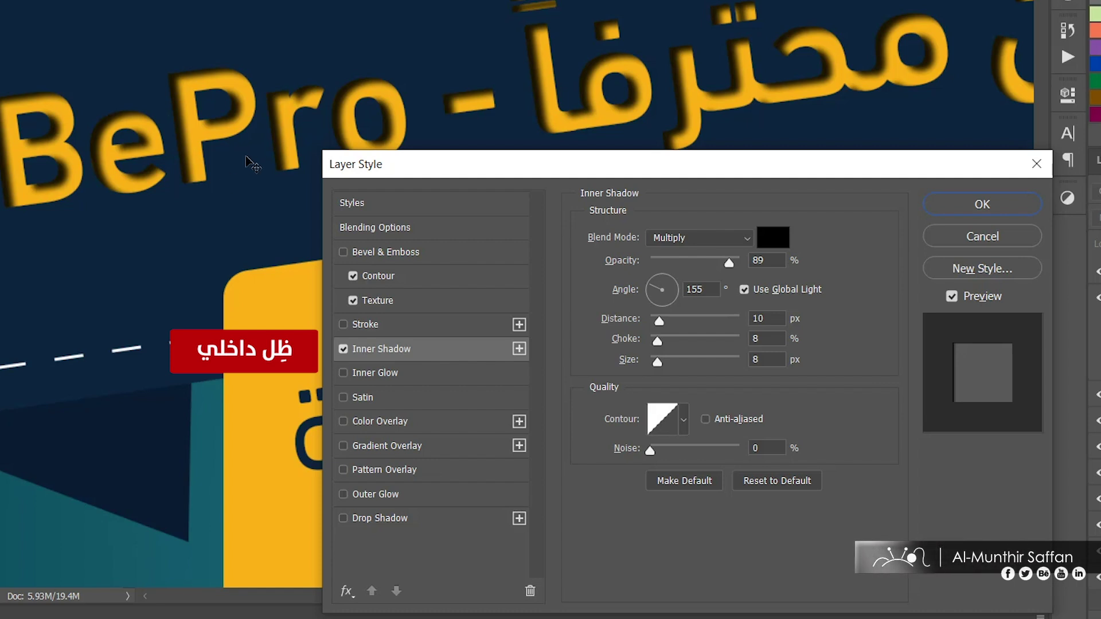
Step: Preview a reduced-opacity Inner Shadow and a 100-opacity Inner Glow, then disable both
left_click_drag(717, 261, 713, 263)
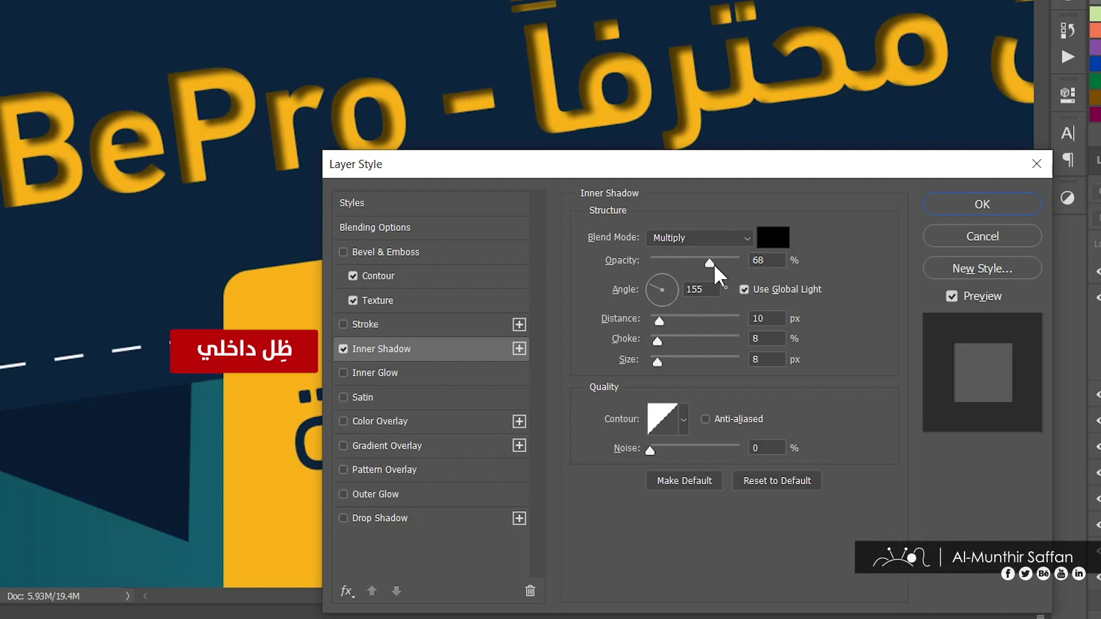
mouse_move(673, 315)
left_mouse_down()
mouse_move(642, 319)
mouse_move(665, 341)
left_mouse_up()
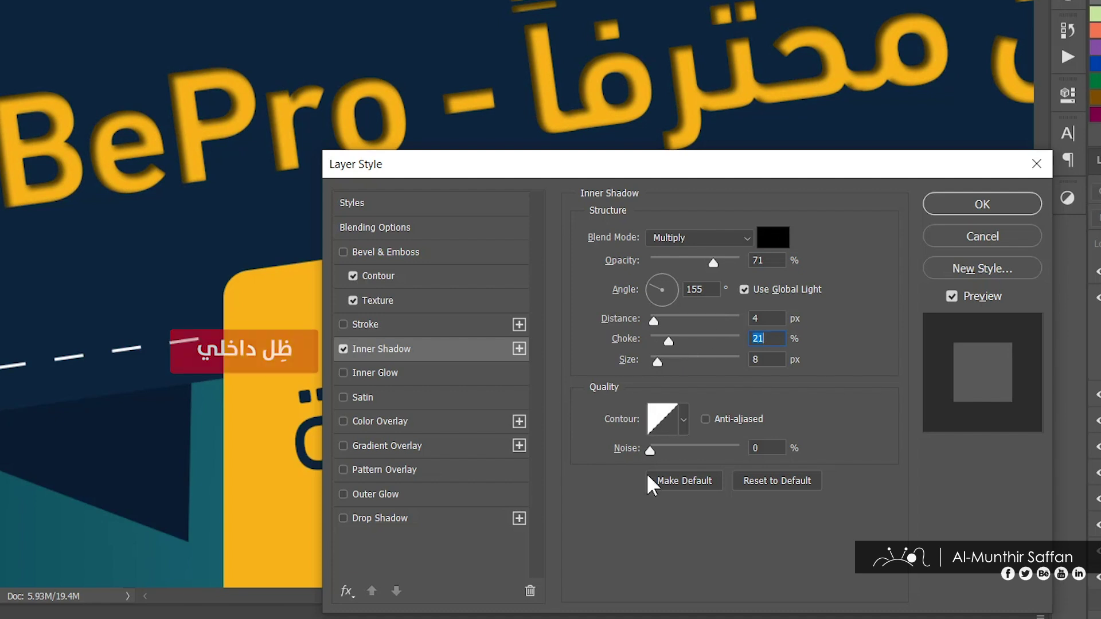
left_click(343, 348)
left_click(374, 373)
left_click_drag(673, 258, 739, 259)
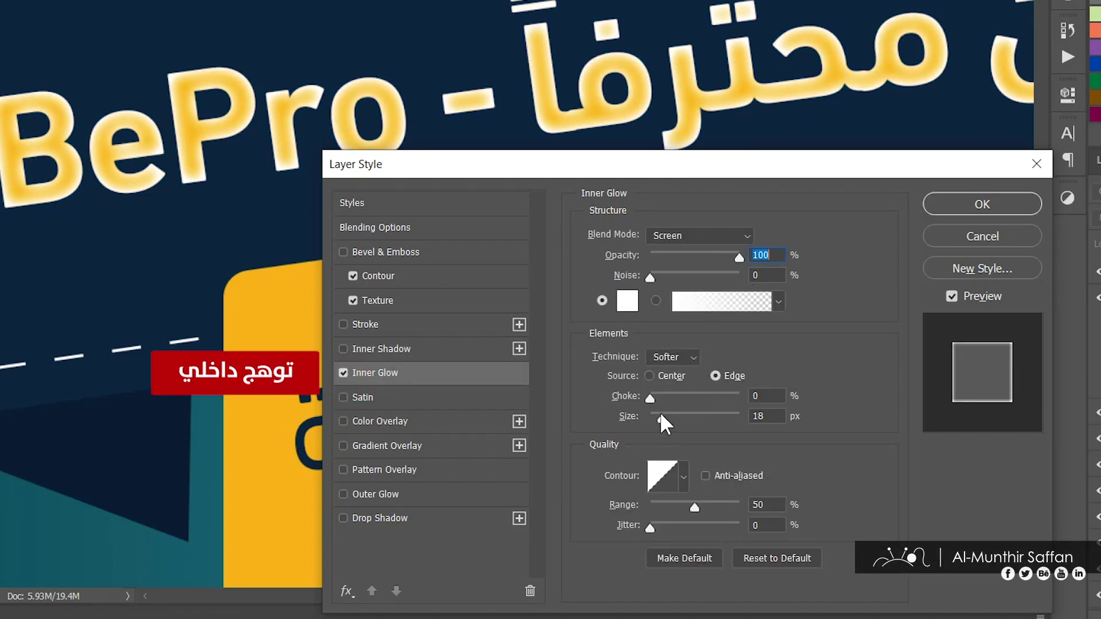
left_click(343, 372)
Step: Preview Satin at 20 opacity and 21 px distance, disable it, and enable Color Overlay
left_click(366, 397)
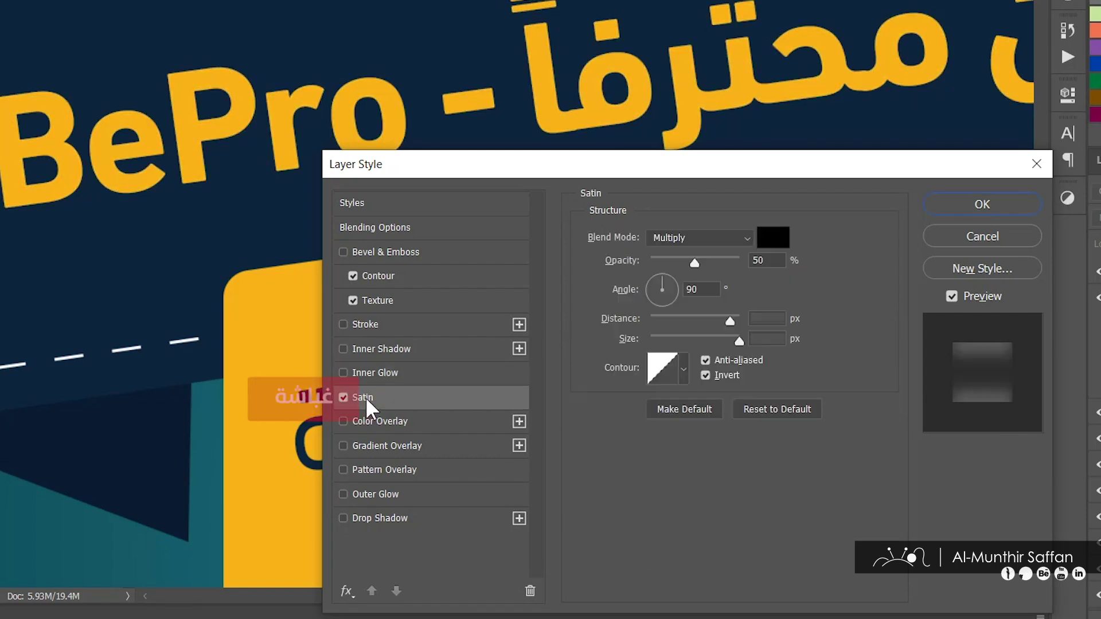
left_click_drag(694, 263, 667, 263)
left_click_drag(730, 319, 668, 320)
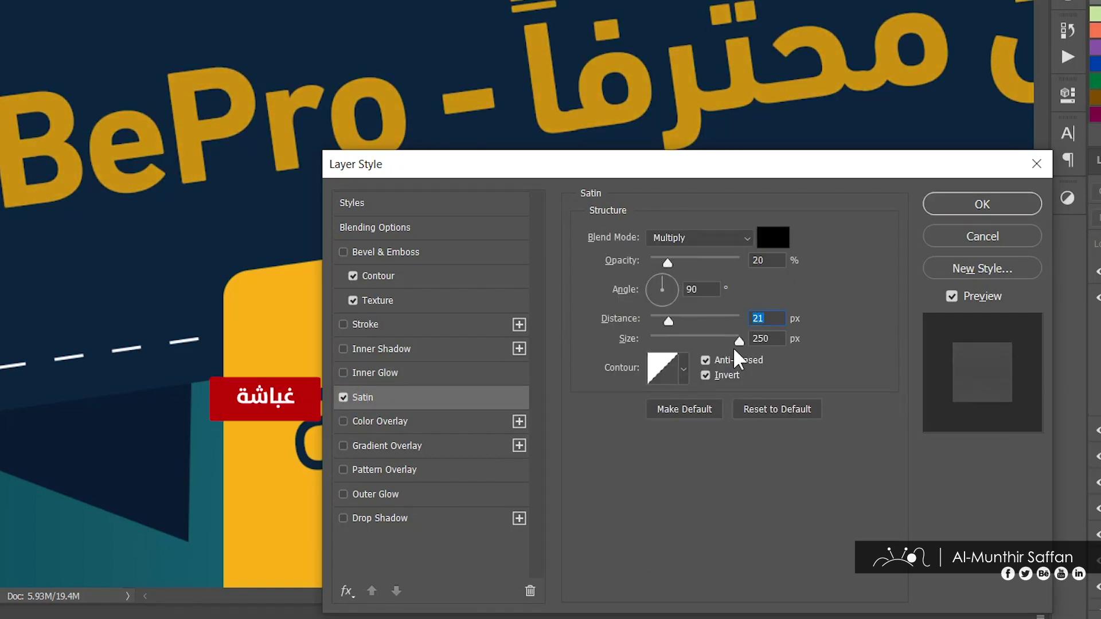
left_click(342, 397)
left_click(359, 421)
Step: Set the colour overlay to a yellow-green colour, then switch the solid overlay off
left_click(772, 236)
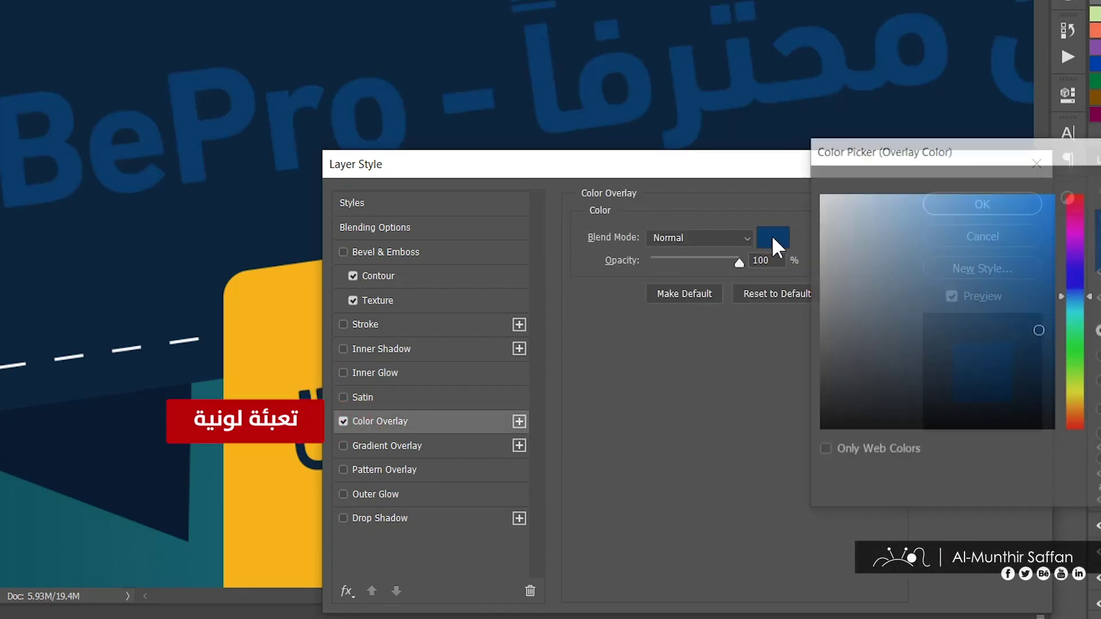
left_click_drag(1039, 344, 1052, 429)
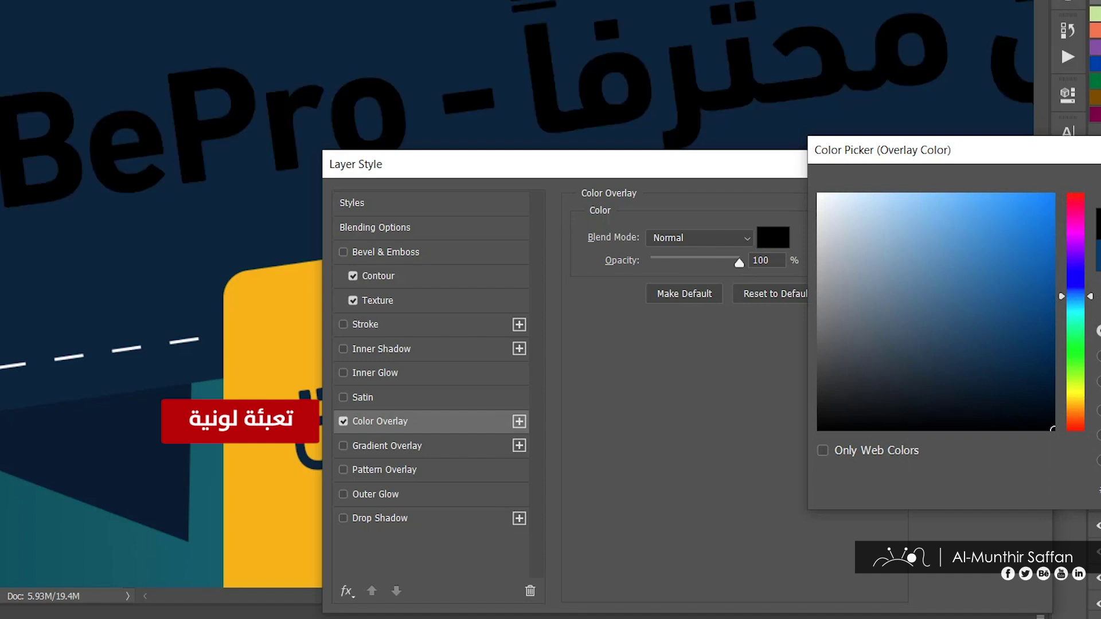
left_click(1075, 387)
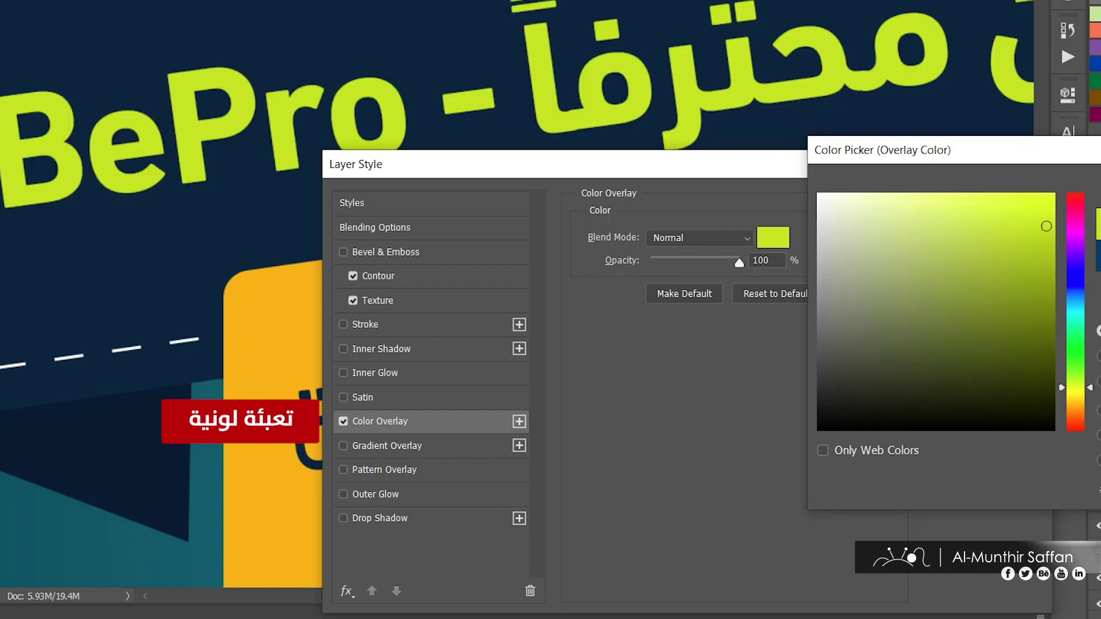
key("Return")
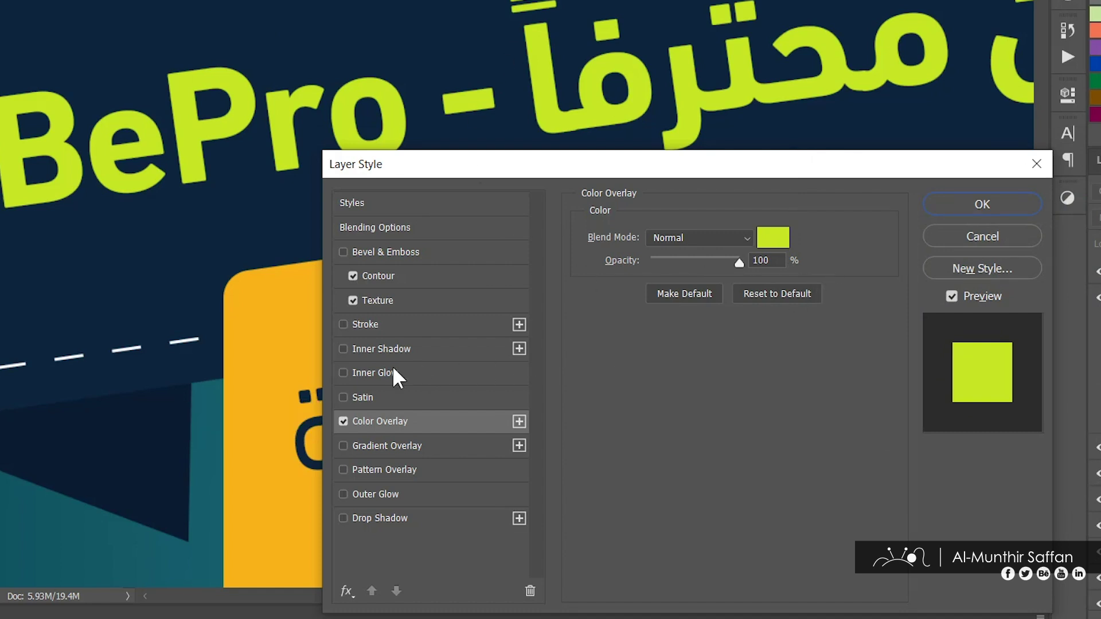
left_click(344, 422)
Step: Apply a Gradient Overlay to the headline using a green gradient preset
left_click(373, 449)
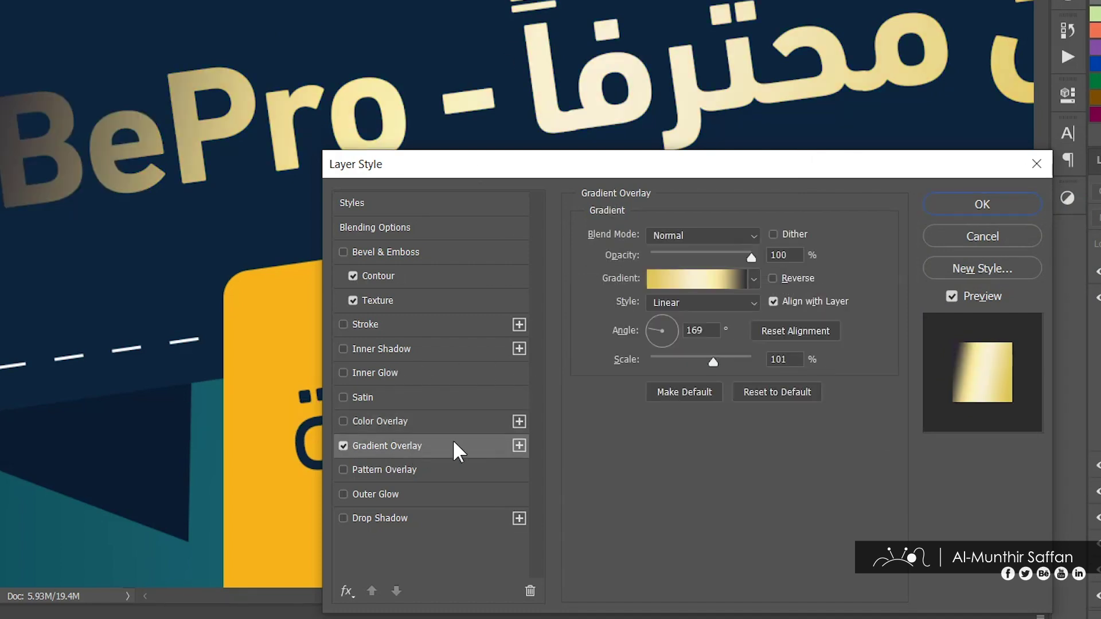
left_click(752, 278)
scroll(709, 390, "down", 3)
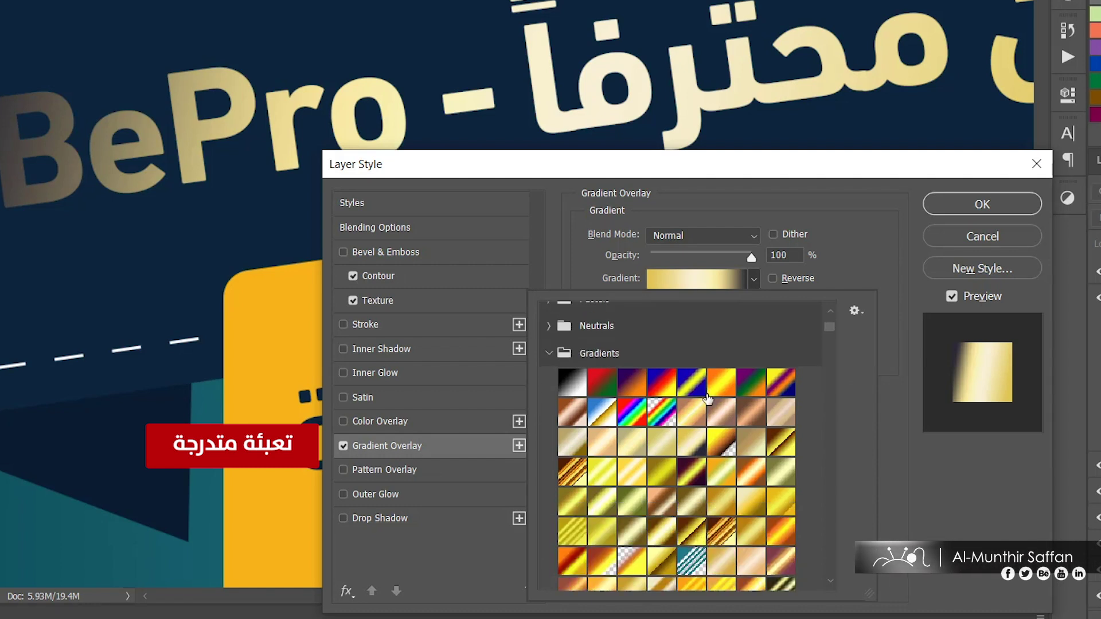
scroll(713, 424, "down", 3)
scroll(715, 433, "down", 2)
left_click(691, 437)
left_click(737, 423)
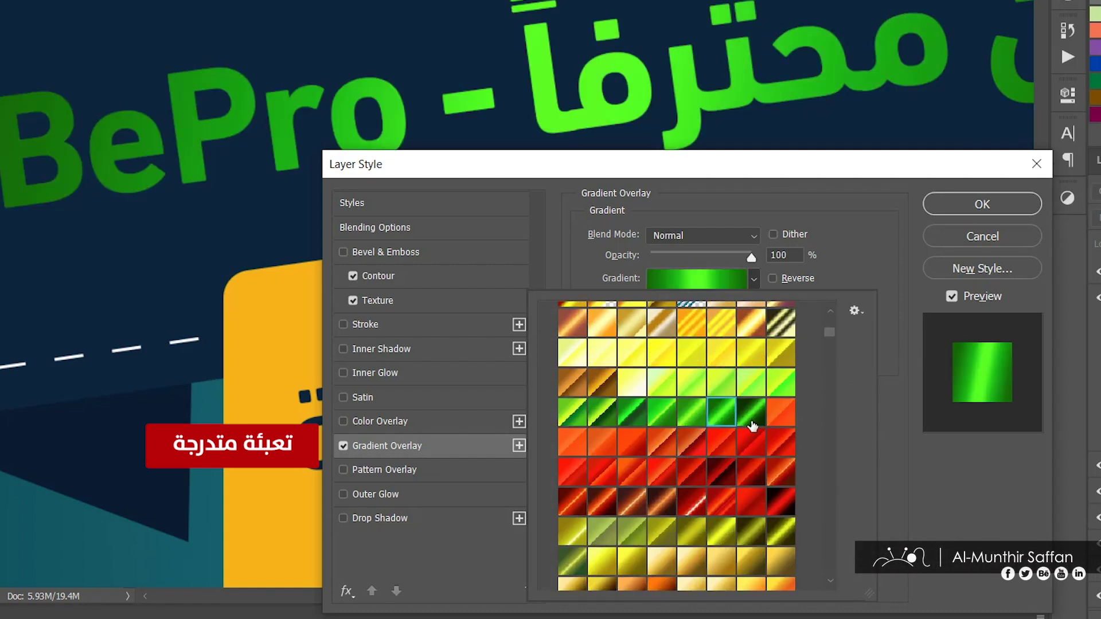
key("Return")
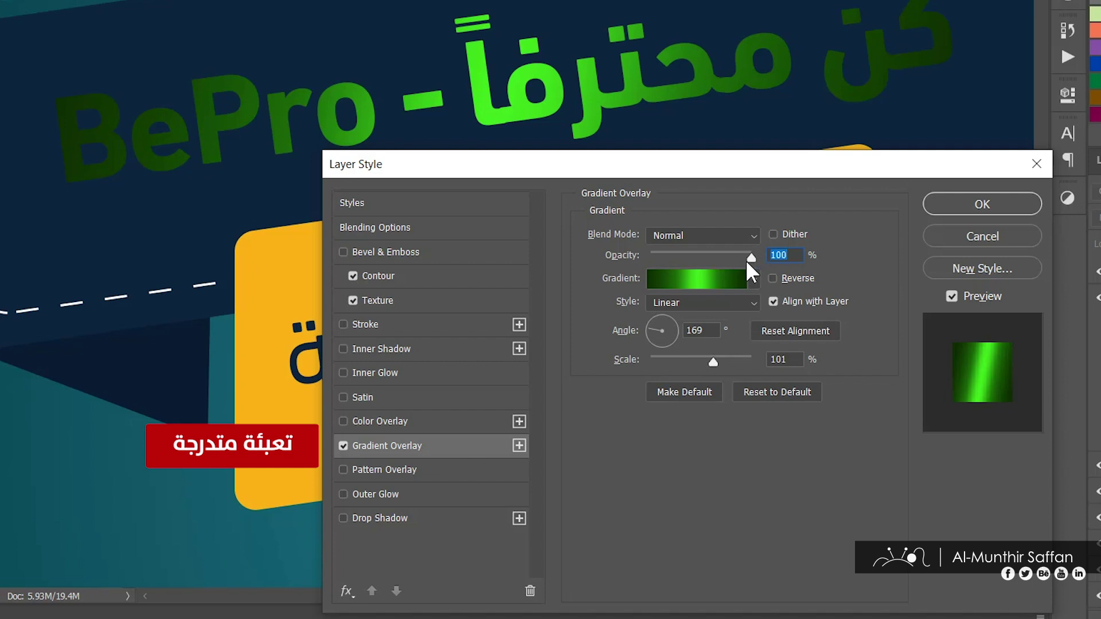
Step: Set the gradient to 130% scale and 25° angle, then replace it with Pattern Overlay
left_click_drag(712, 362, 735, 362)
left_click(666, 327)
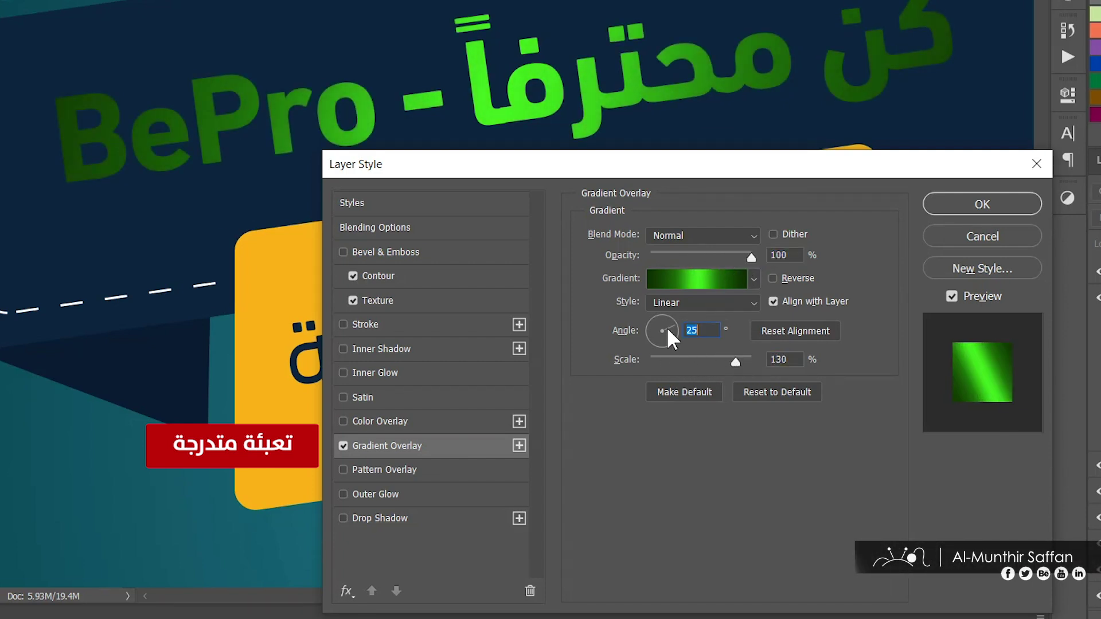
left_click(344, 445)
left_click(347, 470)
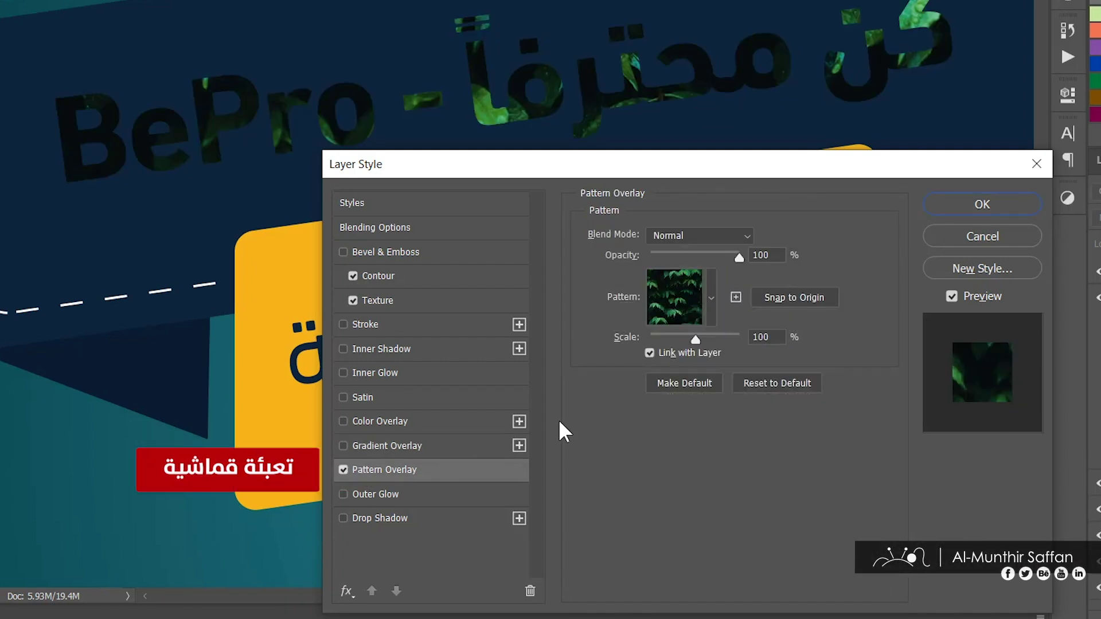
Step: Set the pattern overlay to the blue water pattern at 61% scale with lower opacity
left_click_drag(696, 339, 678, 339)
left_click(711, 298)
left_click(575, 408)
double_click(591, 435)
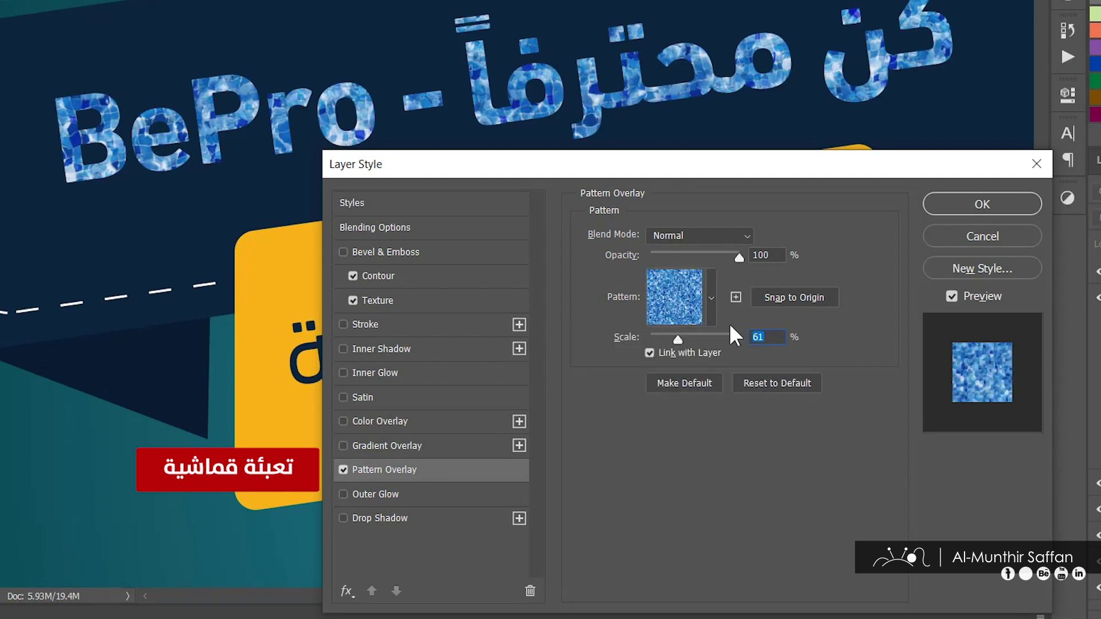
left_click_drag(739, 257, 695, 258)
Step: Replace the pattern with an Outer Glow at 8% spread and 39% opacity
left_click(344, 469)
left_click(343, 494)
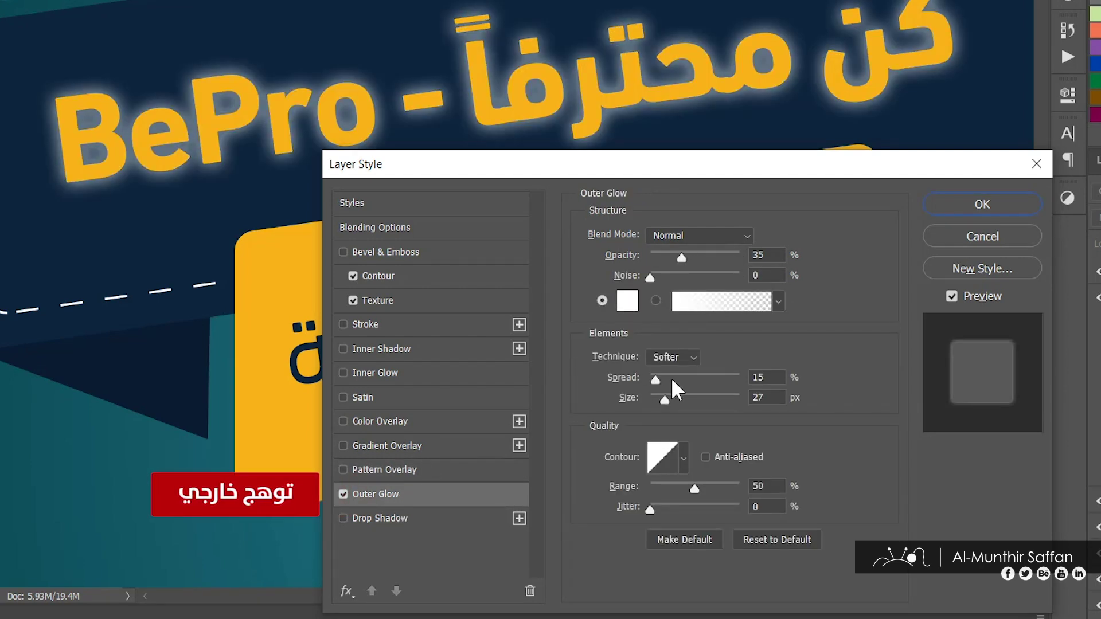
left_click_drag(656, 380, 663, 401)
mouse_move(681, 257)
left_mouse_down()
mouse_move(649, 263)
mouse_move(684, 259)
left_mouse_up()
mouse_move(659, 377)
left_mouse_down()
mouse_move(688, 376)
mouse_move(657, 379)
left_mouse_up()
Step: Swap the outer glow for a drop shadow (33% opacity, 12 px distance, 8 px size) and apply it
left_click(343, 494)
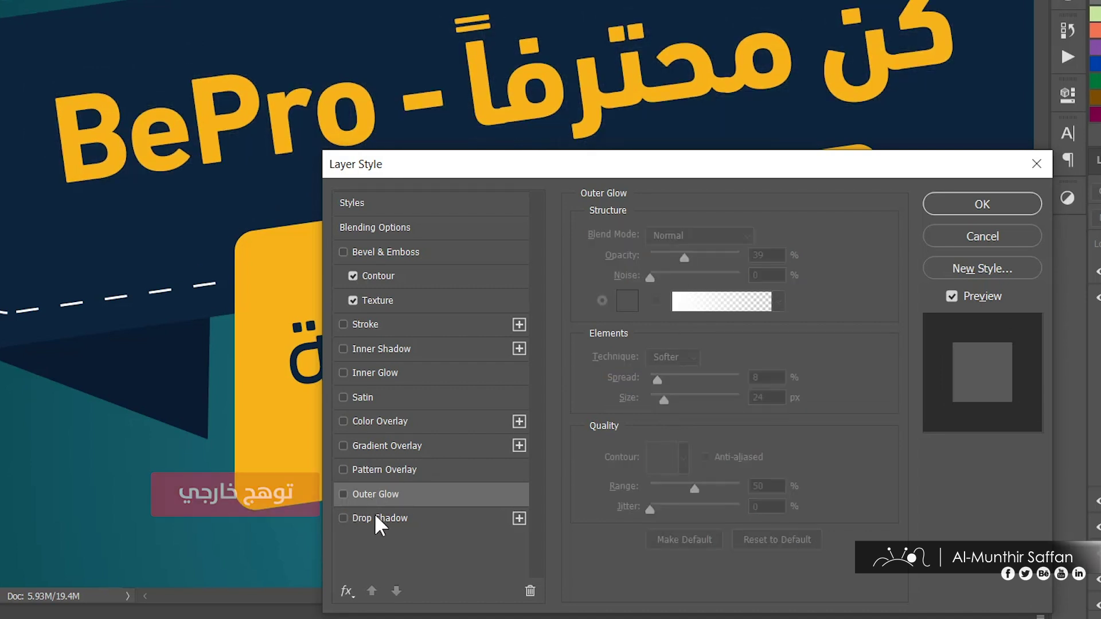
left_click(378, 518)
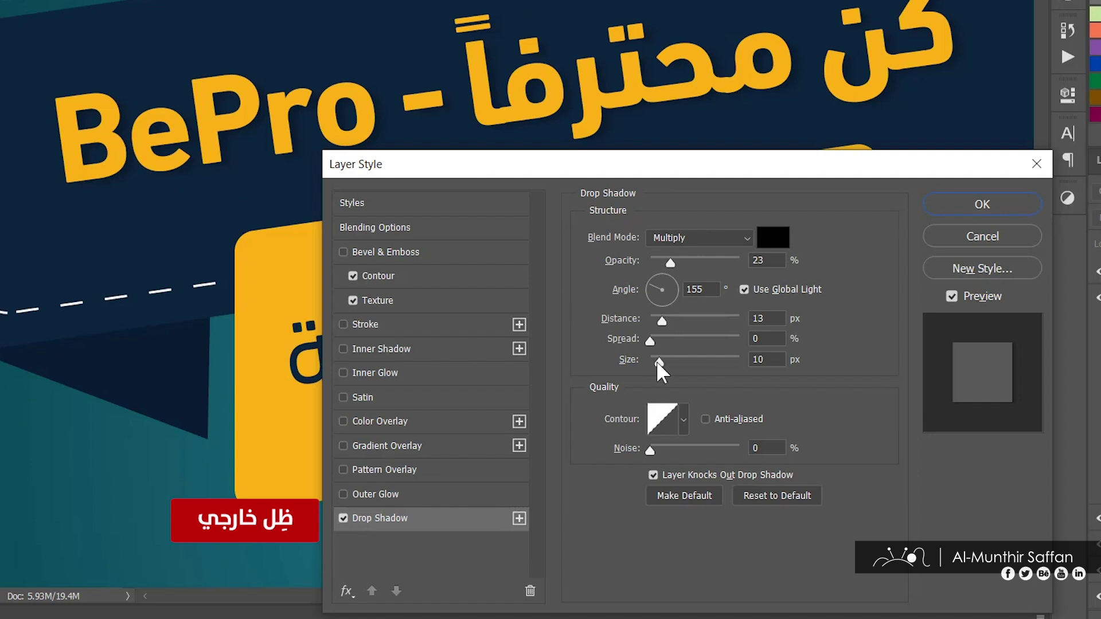
left_click_drag(654, 358, 683, 361)
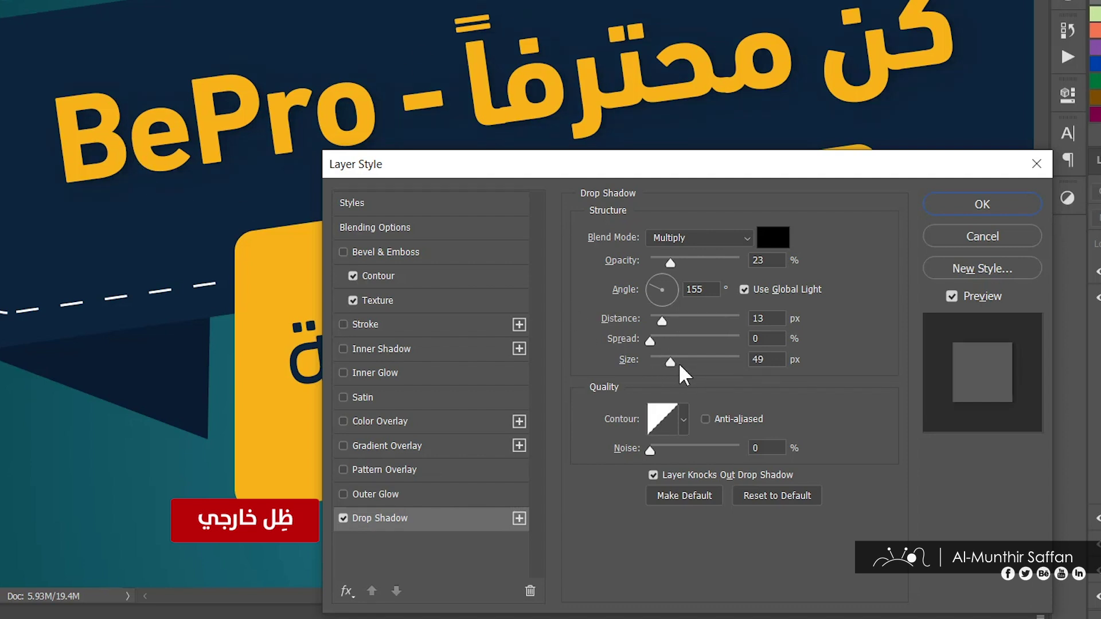
left_click(649, 360)
mouse_move(665, 319)
left_mouse_down()
mouse_move(648, 324)
mouse_move(659, 325)
mouse_move(646, 357)
left_mouse_up()
left_click(650, 339)
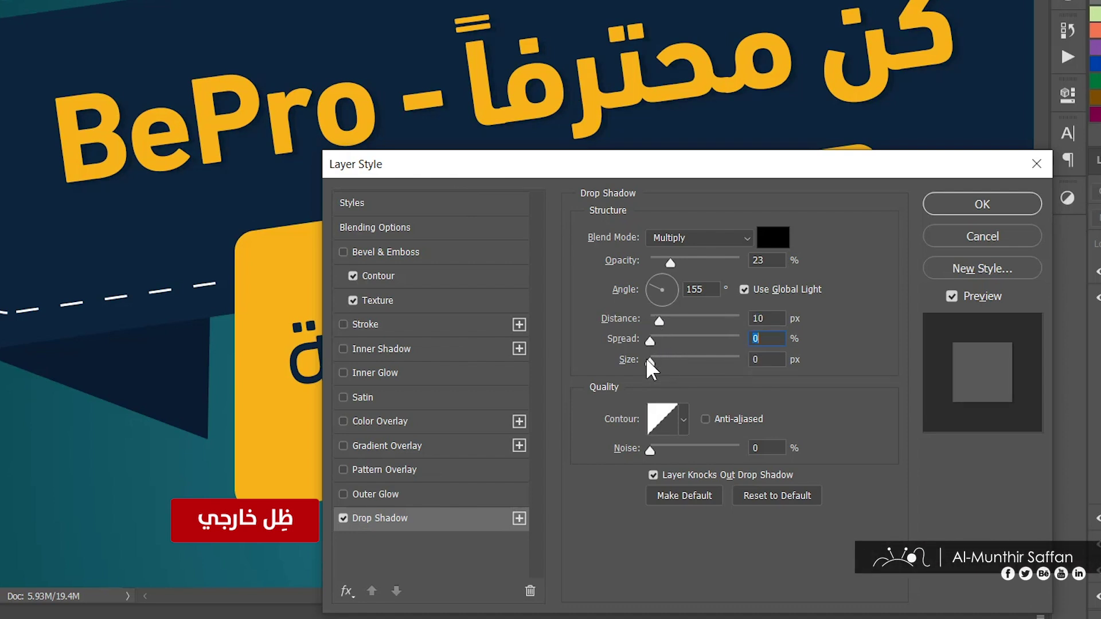
mouse_move(668, 262)
left_mouse_down()
mouse_move(661, 301)
mouse_move(671, 281)
left_mouse_up()
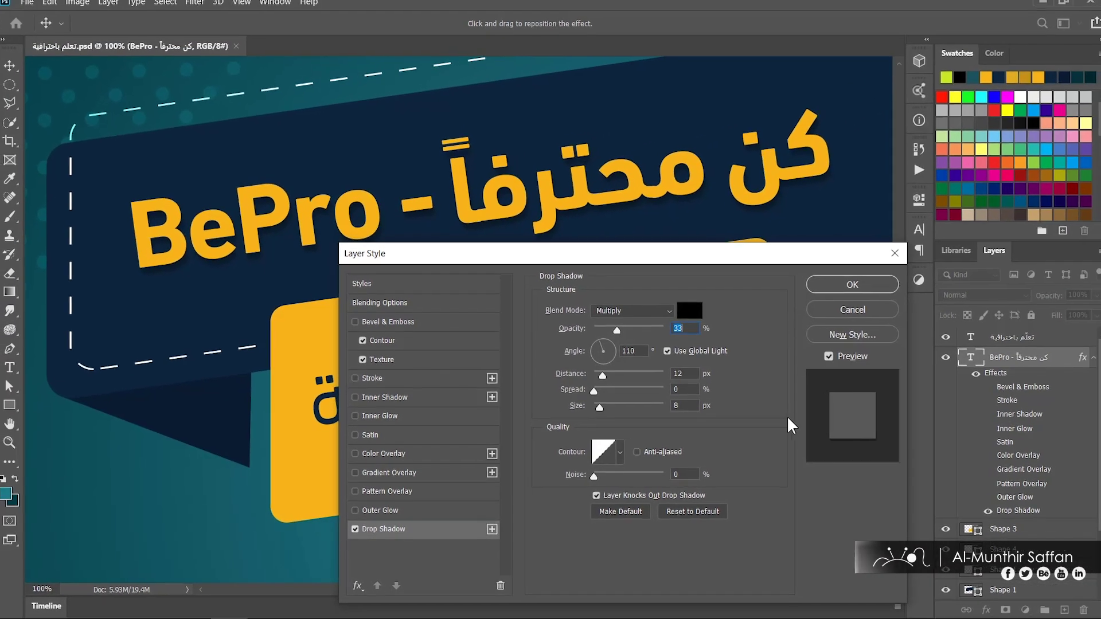
left_click(838, 285)
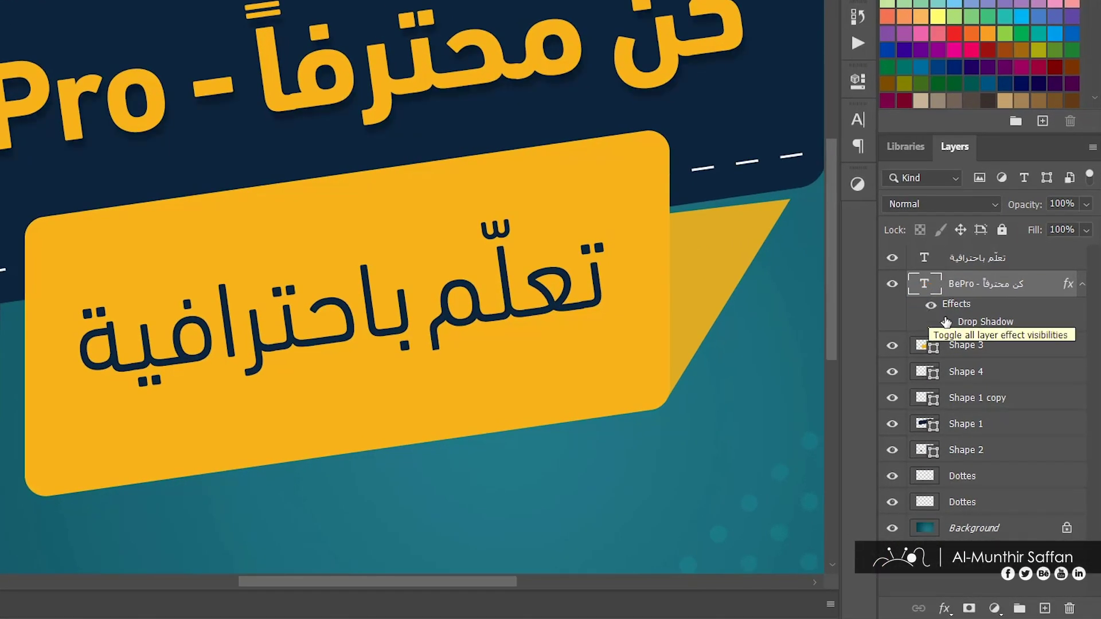
Step: Reopen the layer style and add an Inner Bevel with 32% depth, 16 px size, 6 px soften
double_click(954, 306)
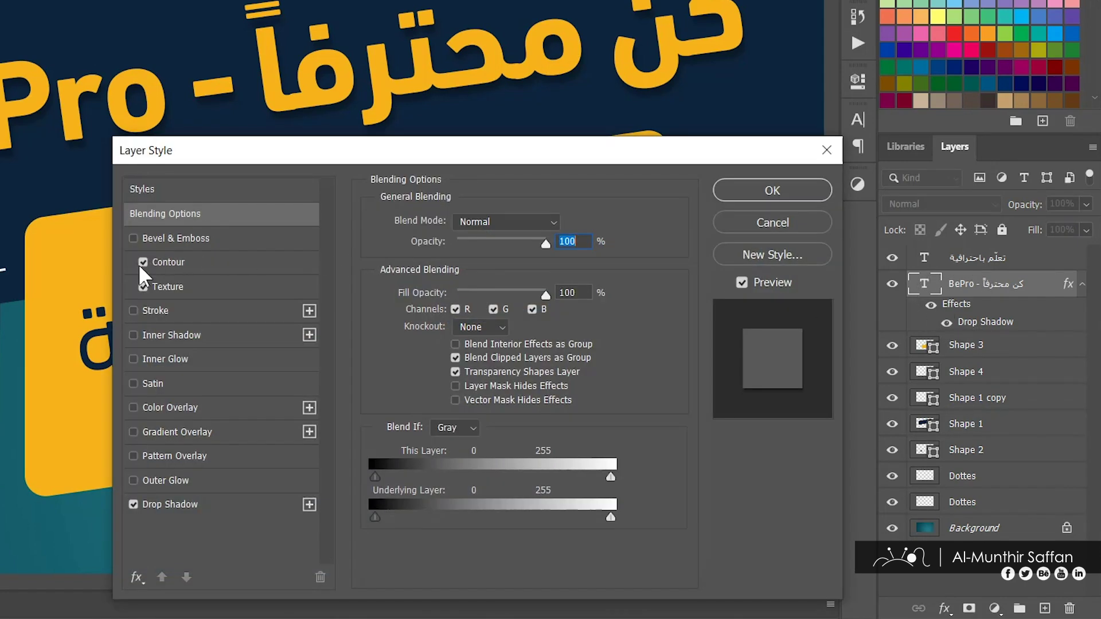
left_click(140, 262)
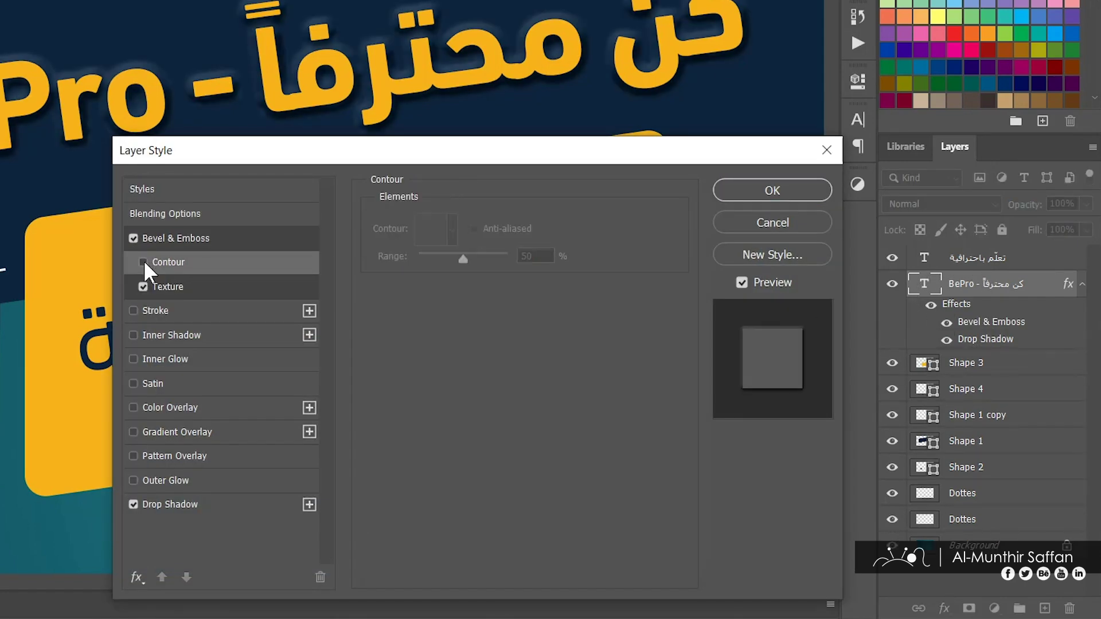
left_click(204, 240)
left_click(486, 222)
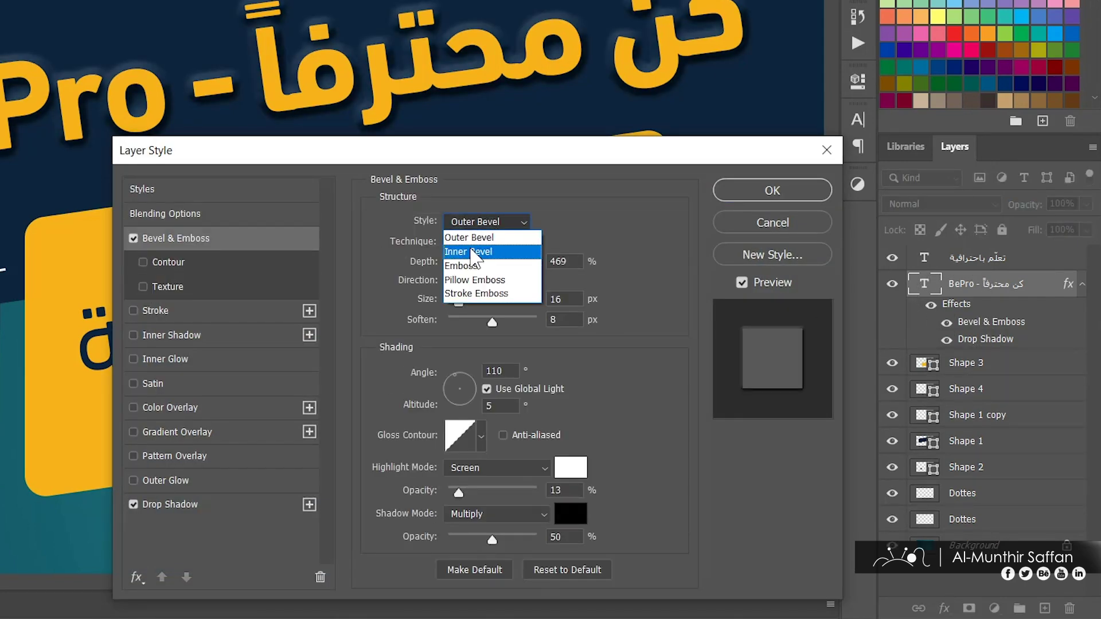
left_click(510, 247)
left_click_drag(492, 322, 483, 322)
left_click_drag(489, 264, 466, 263)
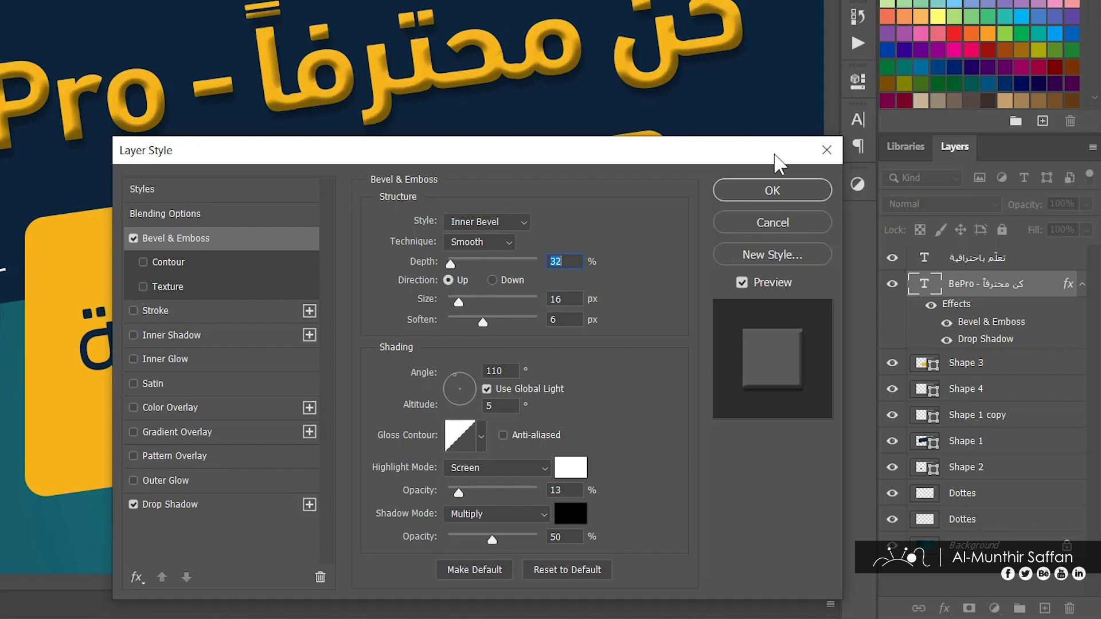
left_click(781, 194)
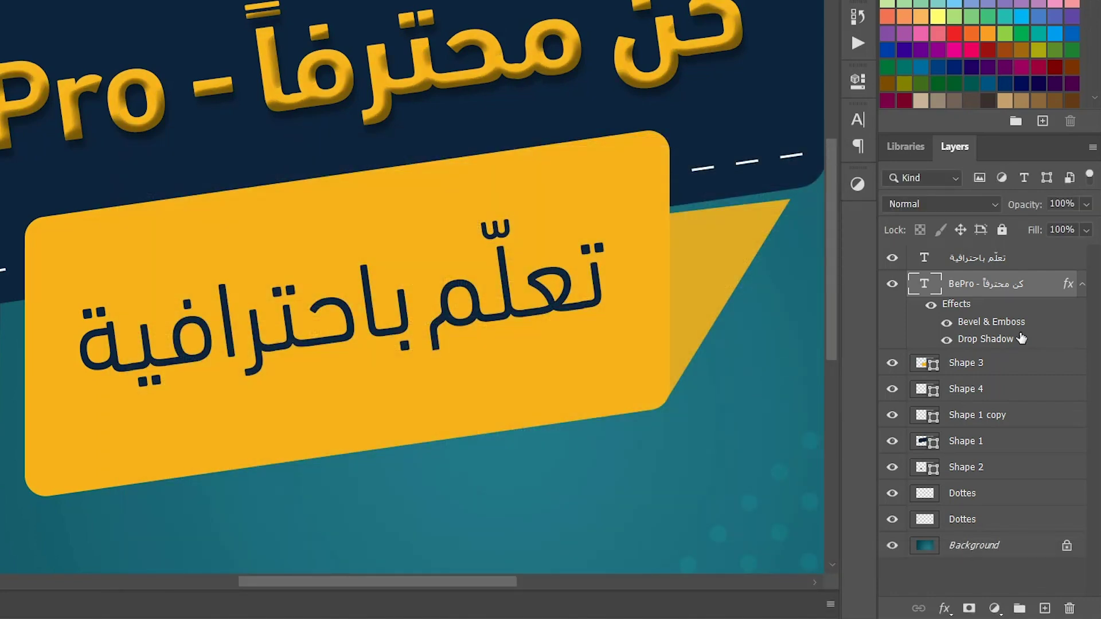
Step: Trash the headline's effects, undo to restore them, then open the fx list for the subtitle
left_click_drag(991, 321, 1066, 607)
left_click_drag(1069, 285, 1069, 608)
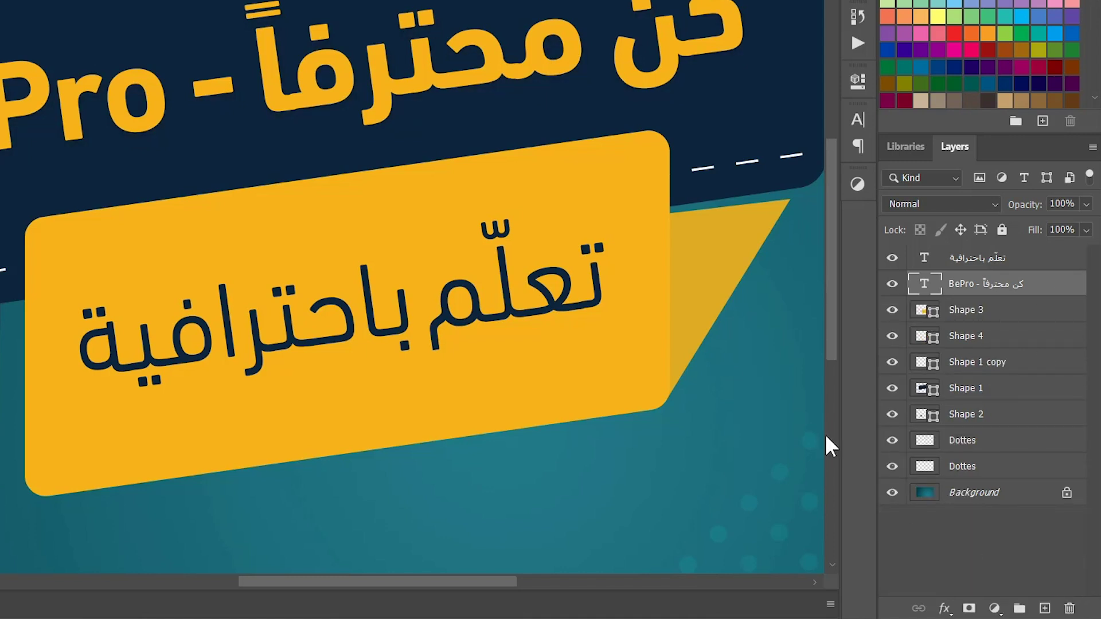
key("ctrl+z")
key("ctrl+z")
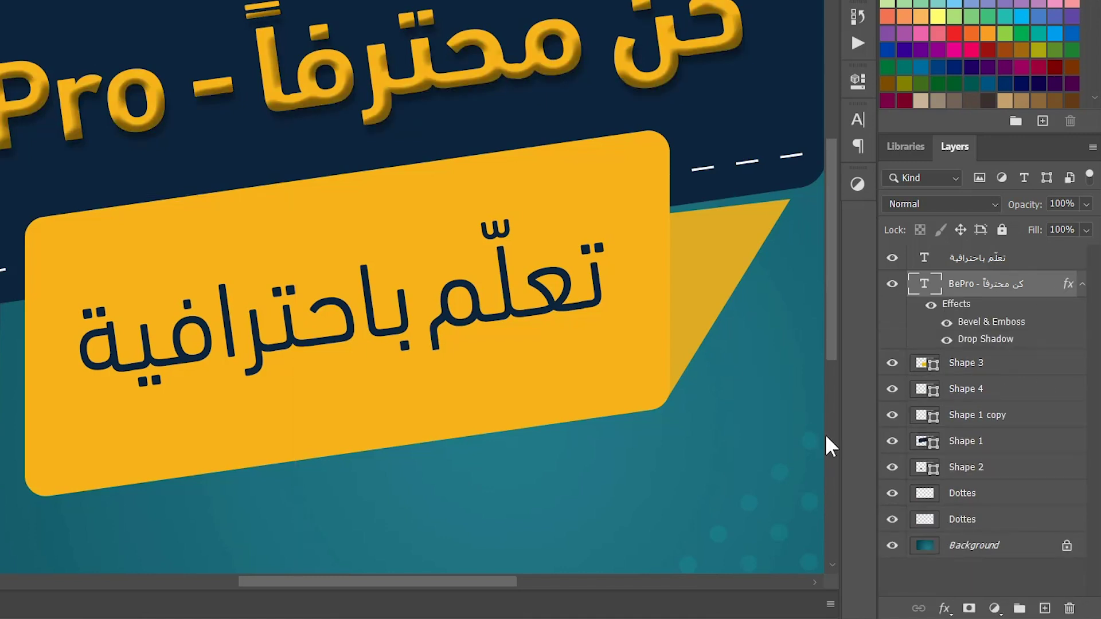
left_click(998, 269)
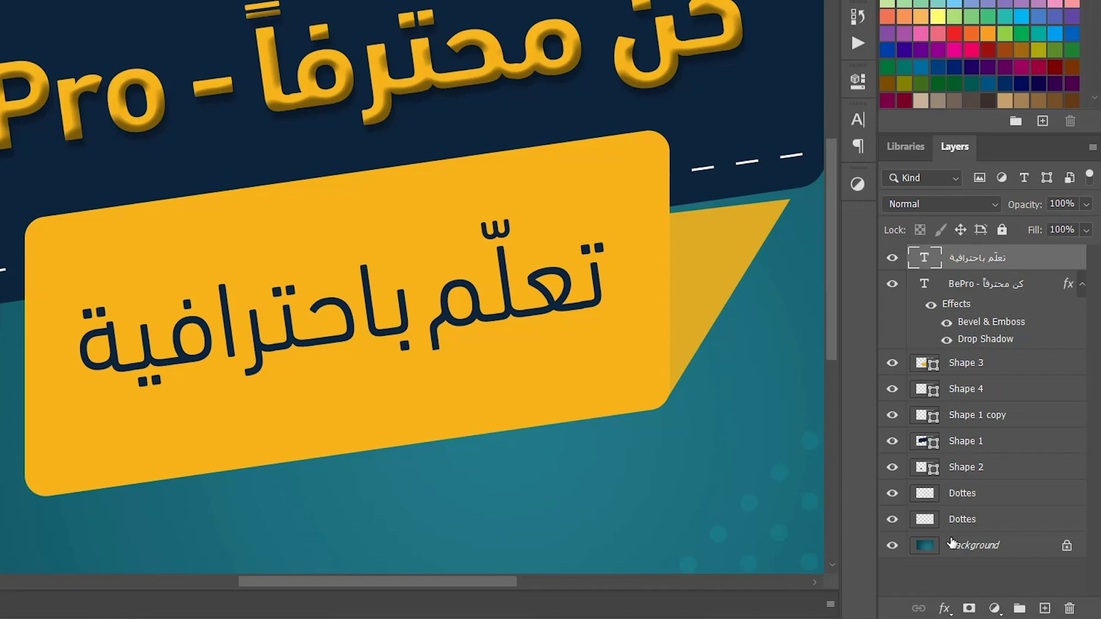
left_click(943, 606)
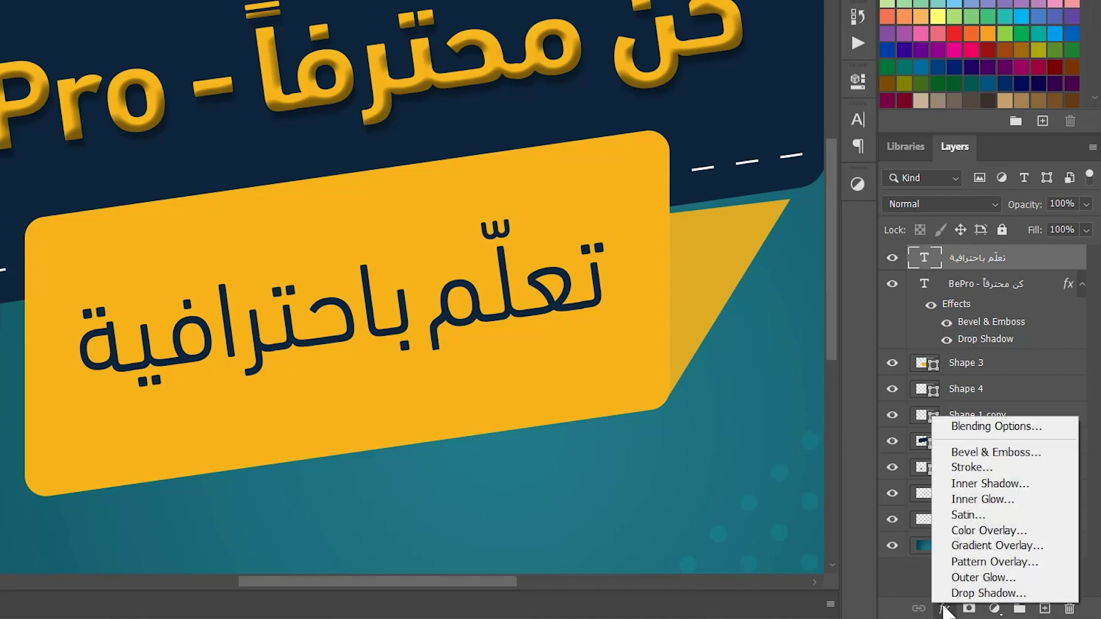
Step: Add a Drop Shadow to the subtitle text with opacity lowered to about 20%
left_click(988, 583)
mouse_move(277, 75)
left_mouse_down()
mouse_move(381, 111)
mouse_move(540, 26)
left_mouse_up()
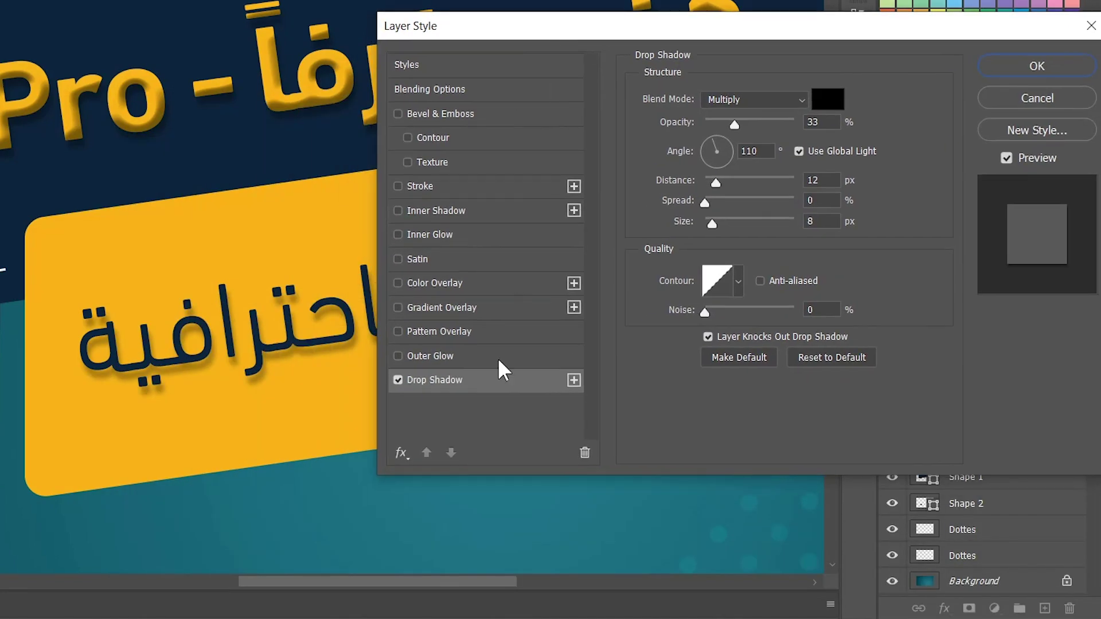
left_click_drag(734, 124, 724, 121)
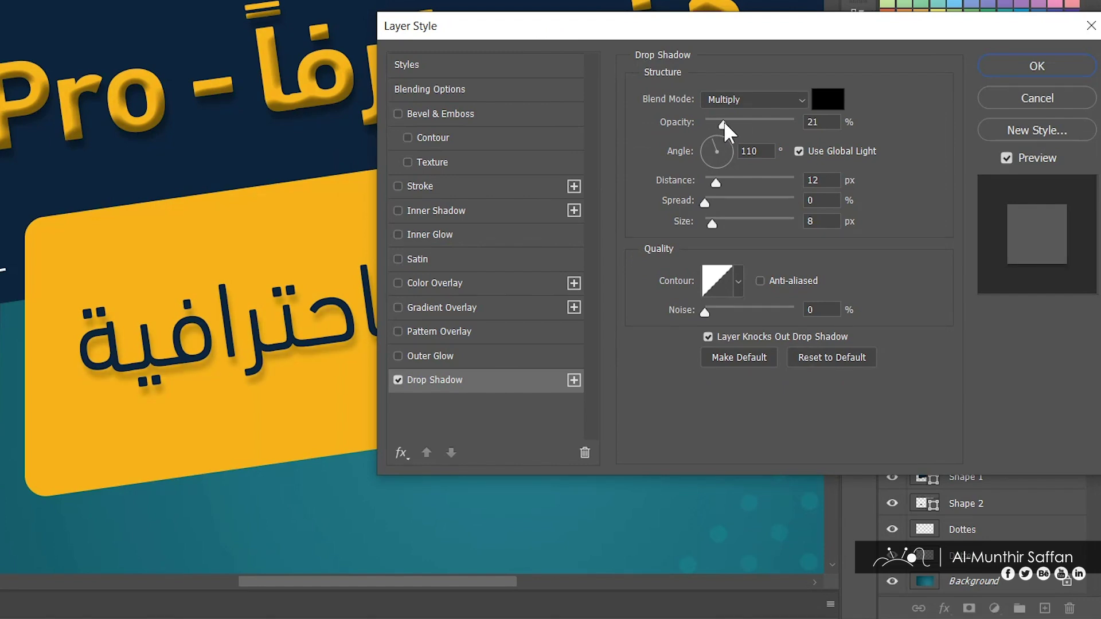
left_click(1017, 74)
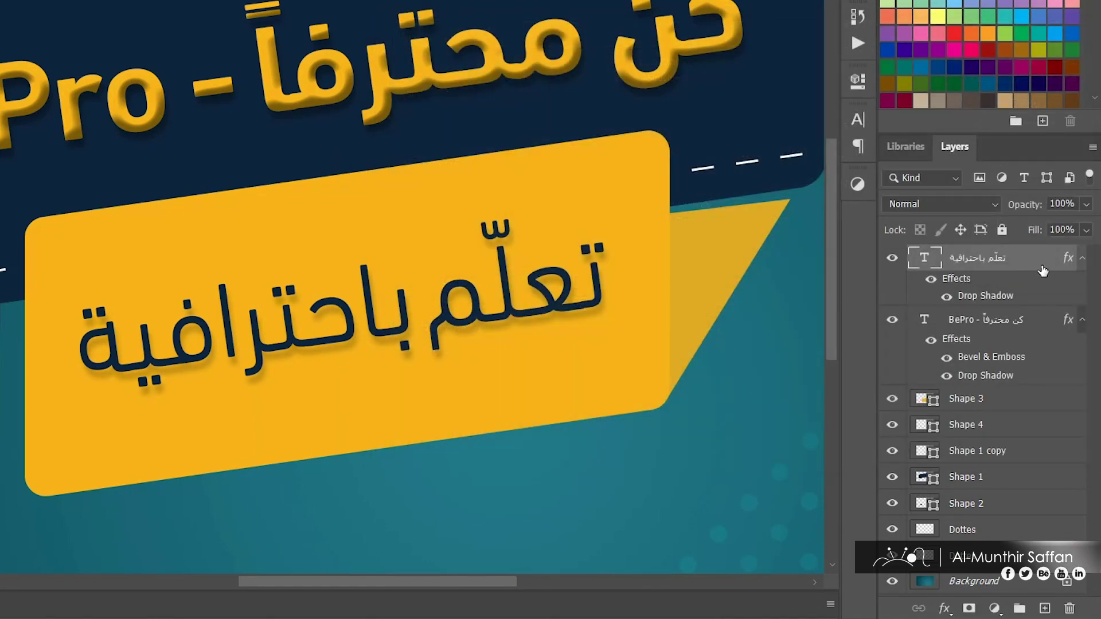
Step: Replace the subtitle's own effects with a copy of the headline's bevel and drop shadow
left_click_drag(1066, 262, 1069, 609)
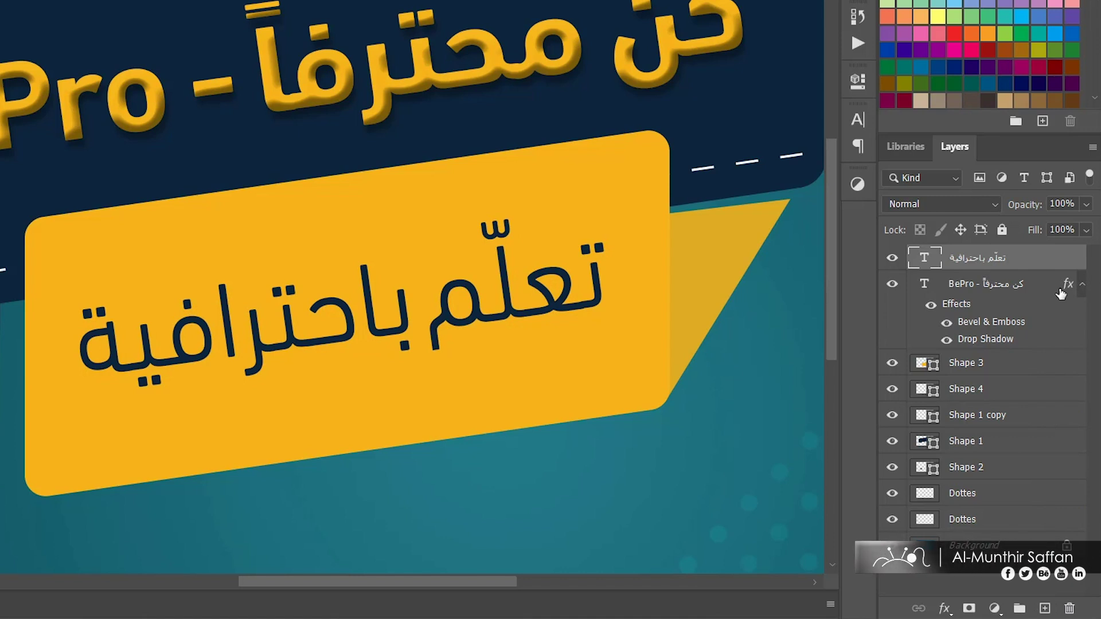
key("alt")
left_click_drag(1075, 261, 1076, 262)
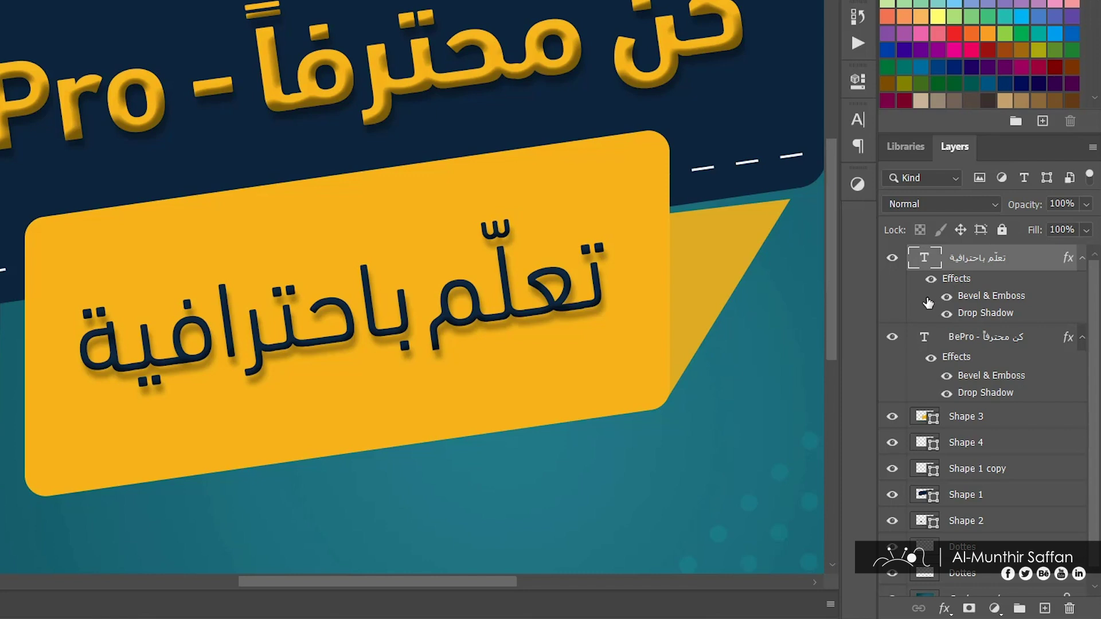
Step: Shorten the Distance of the subtitle's copied drop shadow and apply the layer style
double_click(931, 298)
left_click(481, 383)
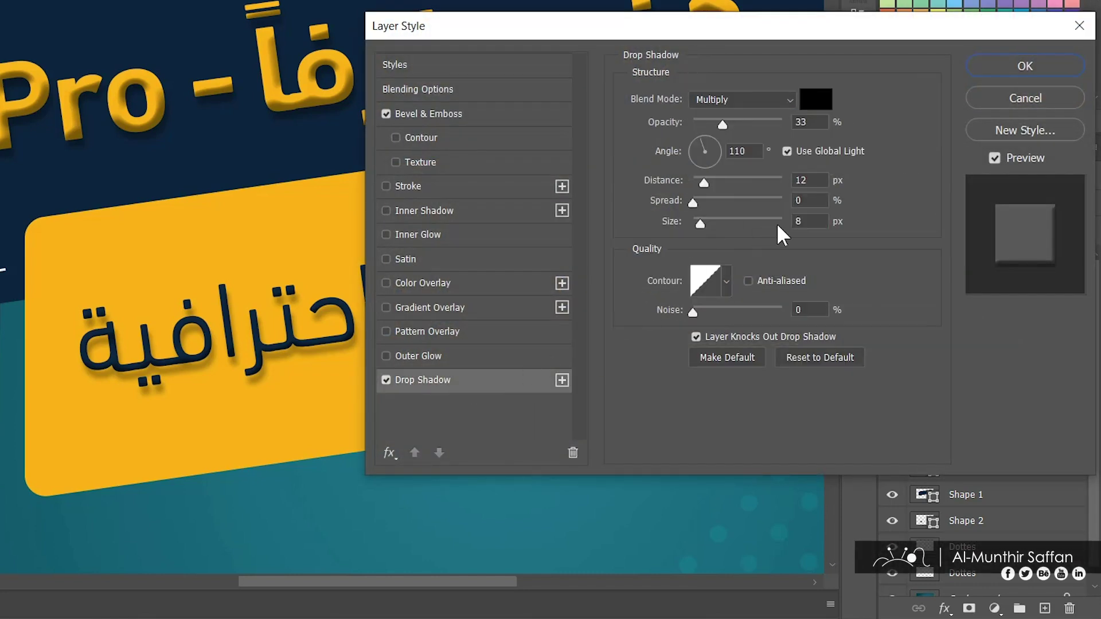
double_click(805, 180)
type("57")
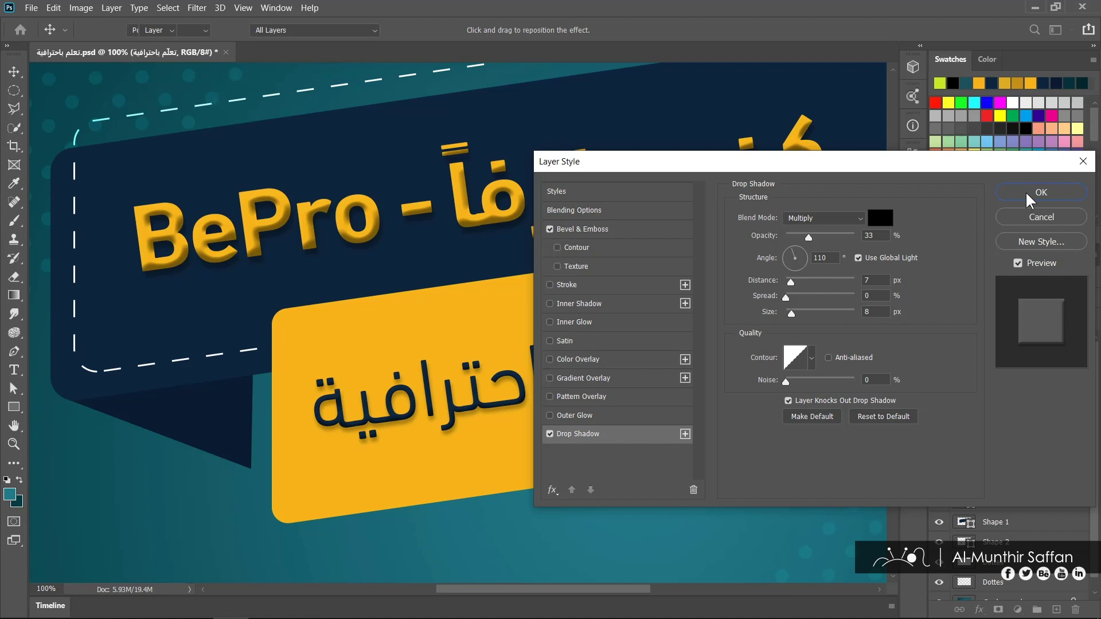
left_click(1030, 195)
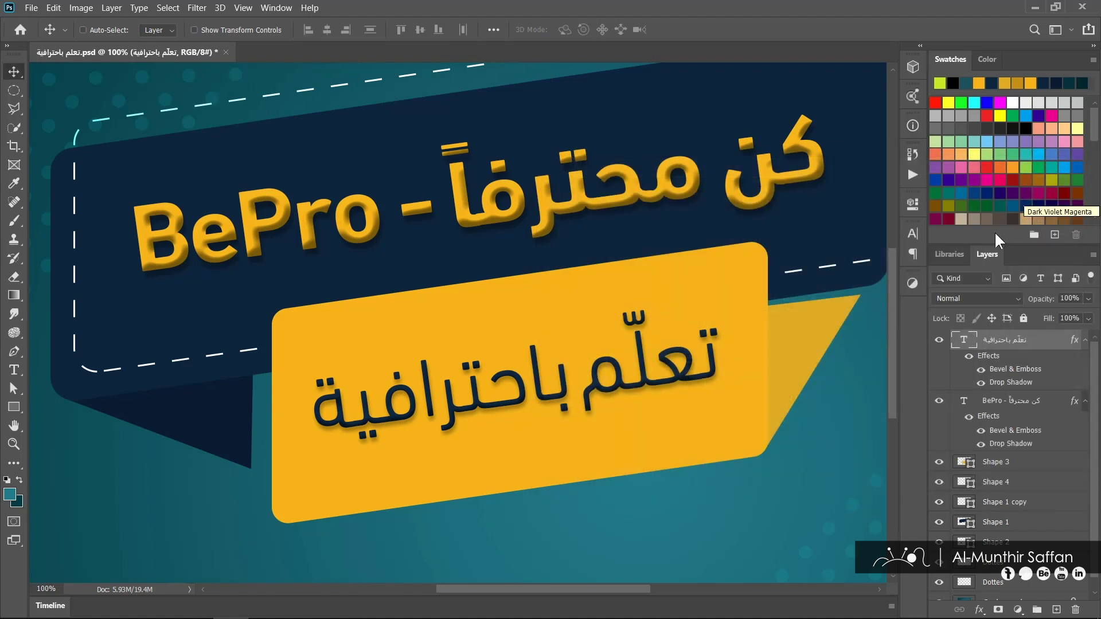
Step: Fit the entire banner in the window with Ctrl+0
key("ctrl+0")
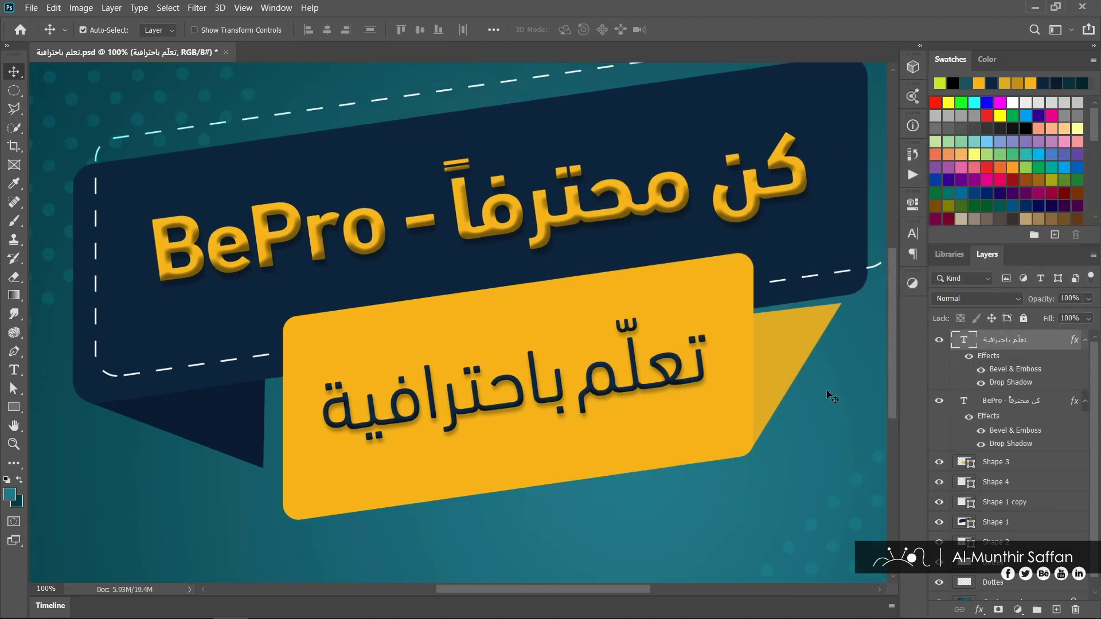